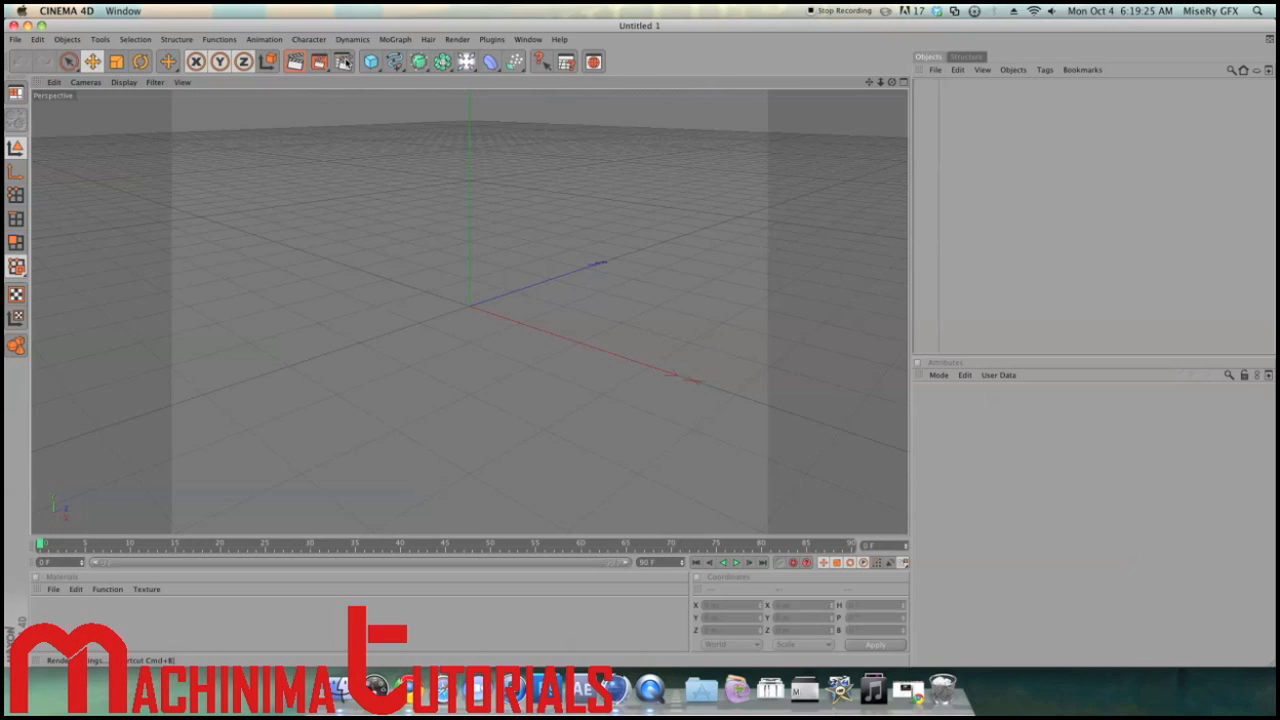
Set the render output size to 1280 by 720 pixels in the render settings
click(343, 61)
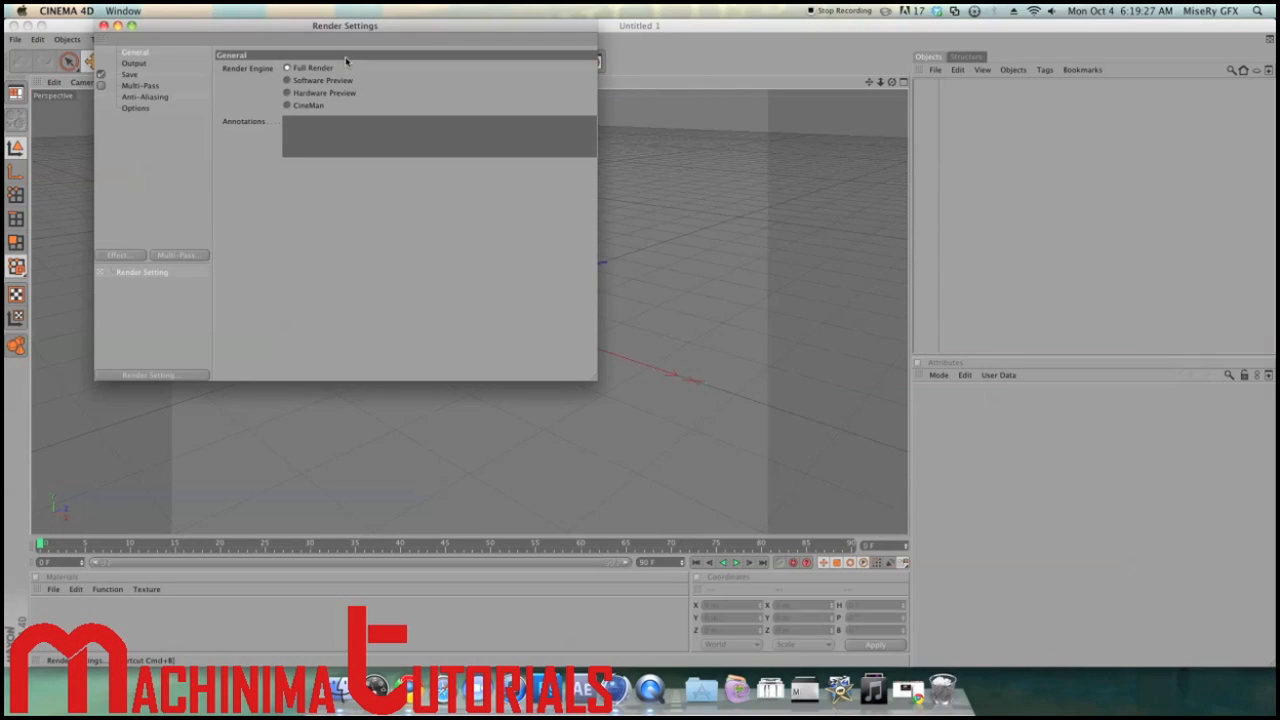
click(135, 63)
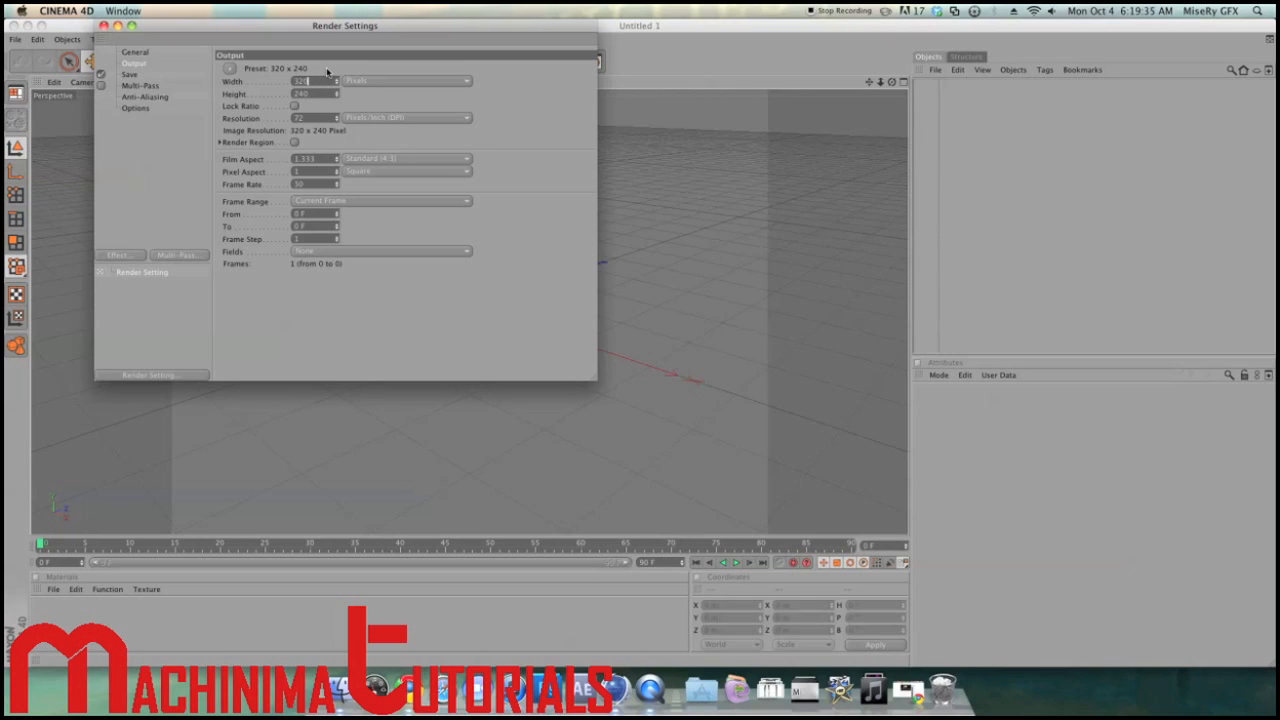
text(1280)
key(Return)
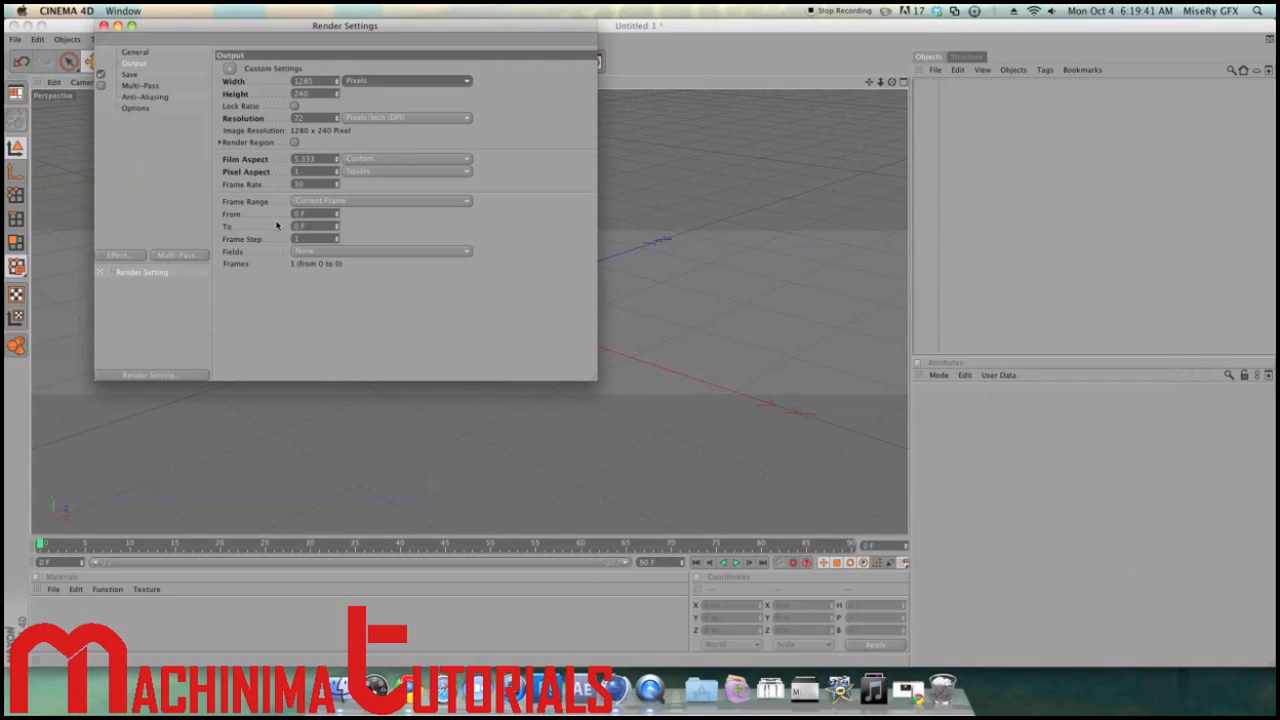
double_click(313, 93)
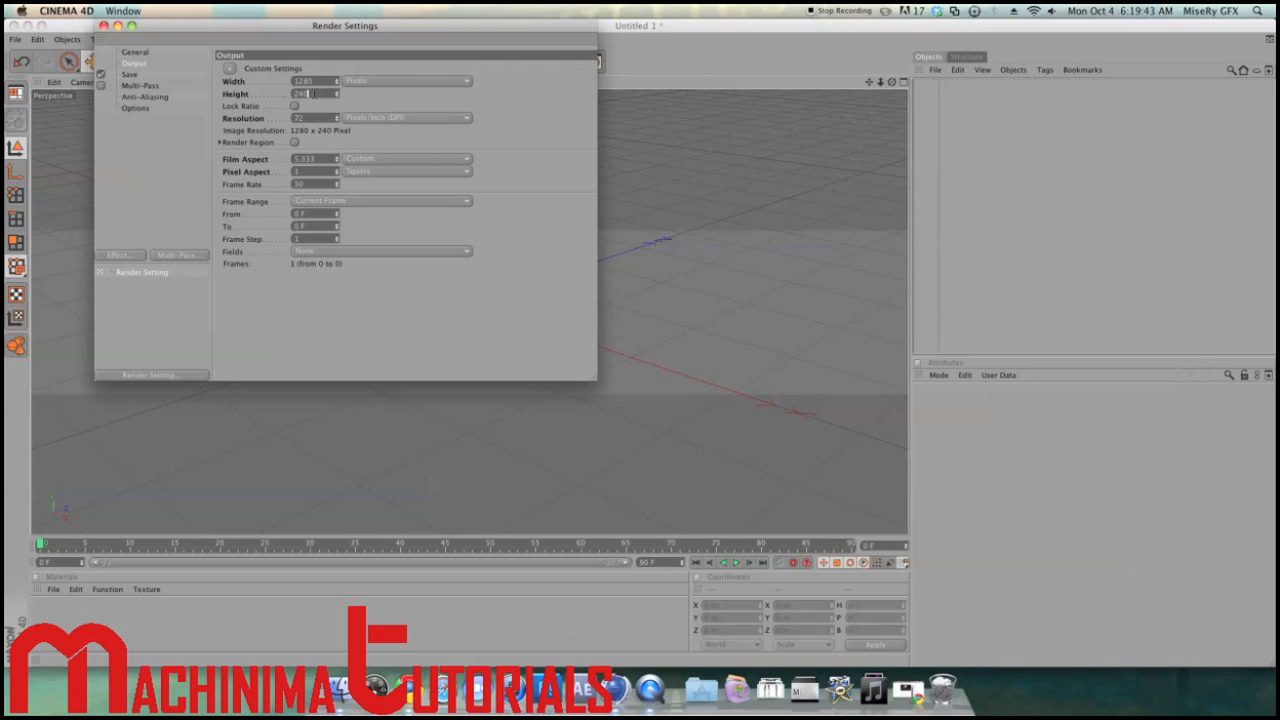
key(BackSpace)
text(720)
key(Return)
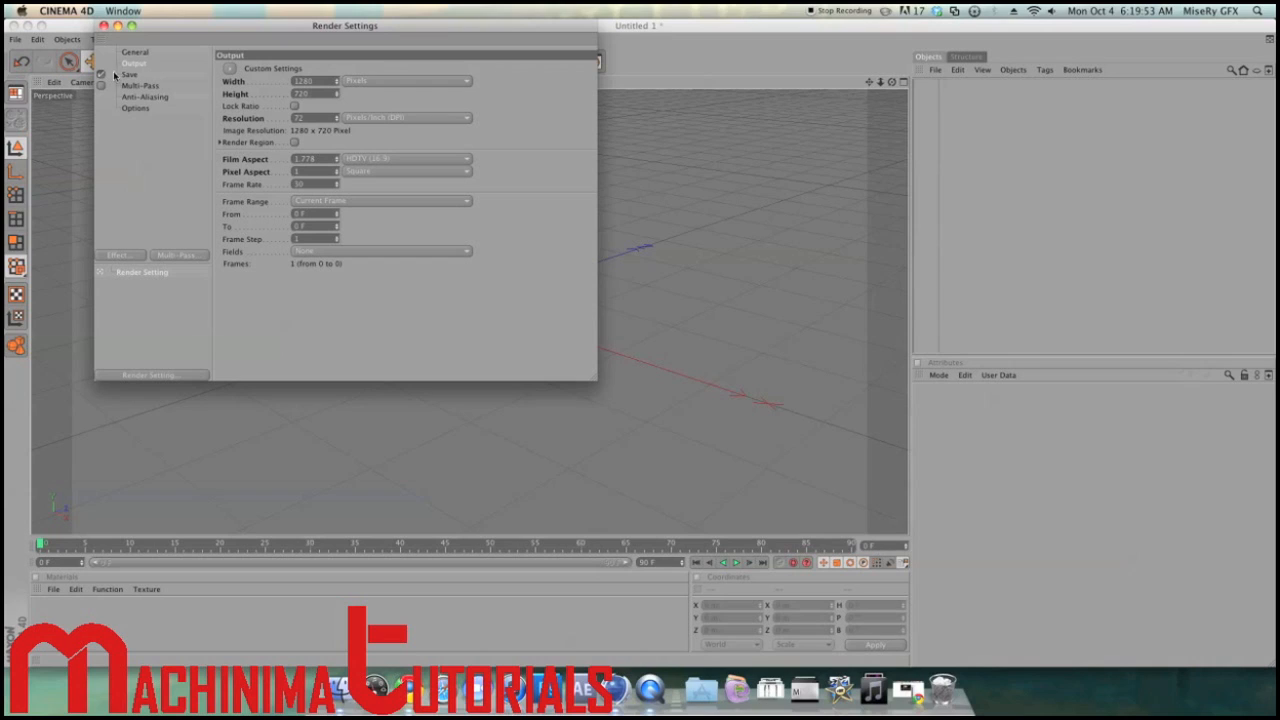
Set the render to save as "Test intro" on the Desktop in QuickTime Movie format
click(136, 75)
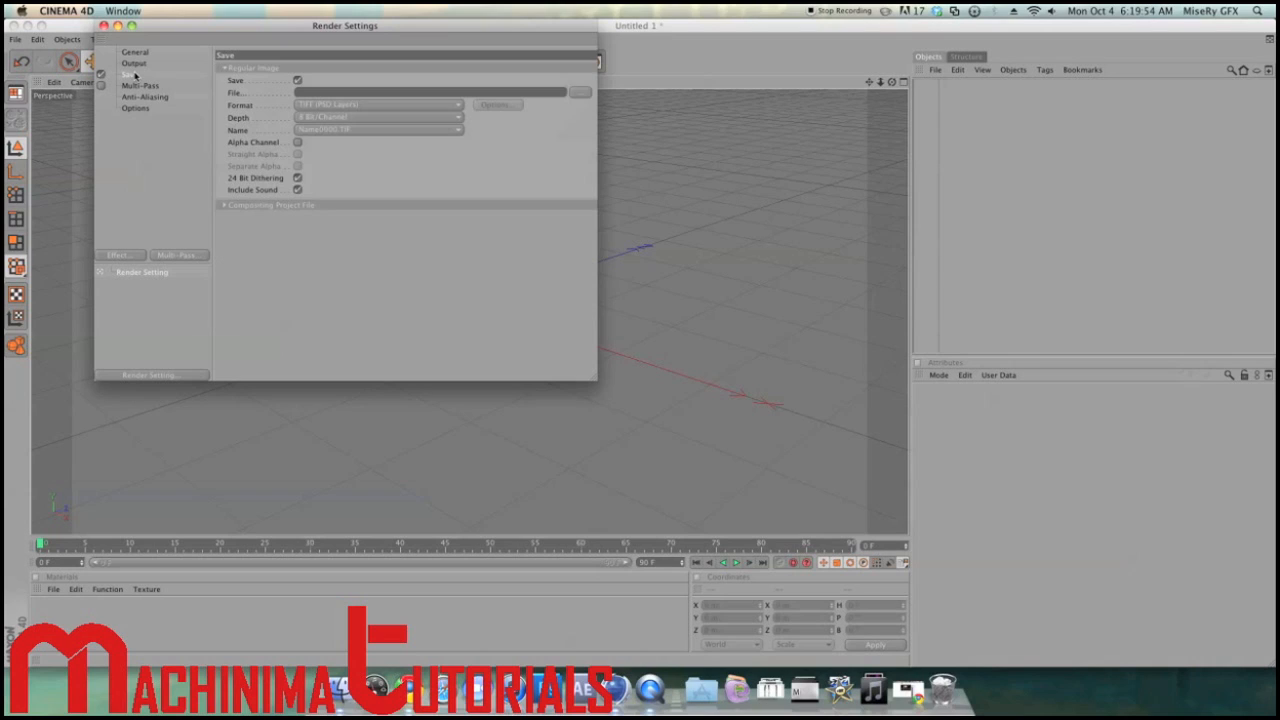
click(580, 93)
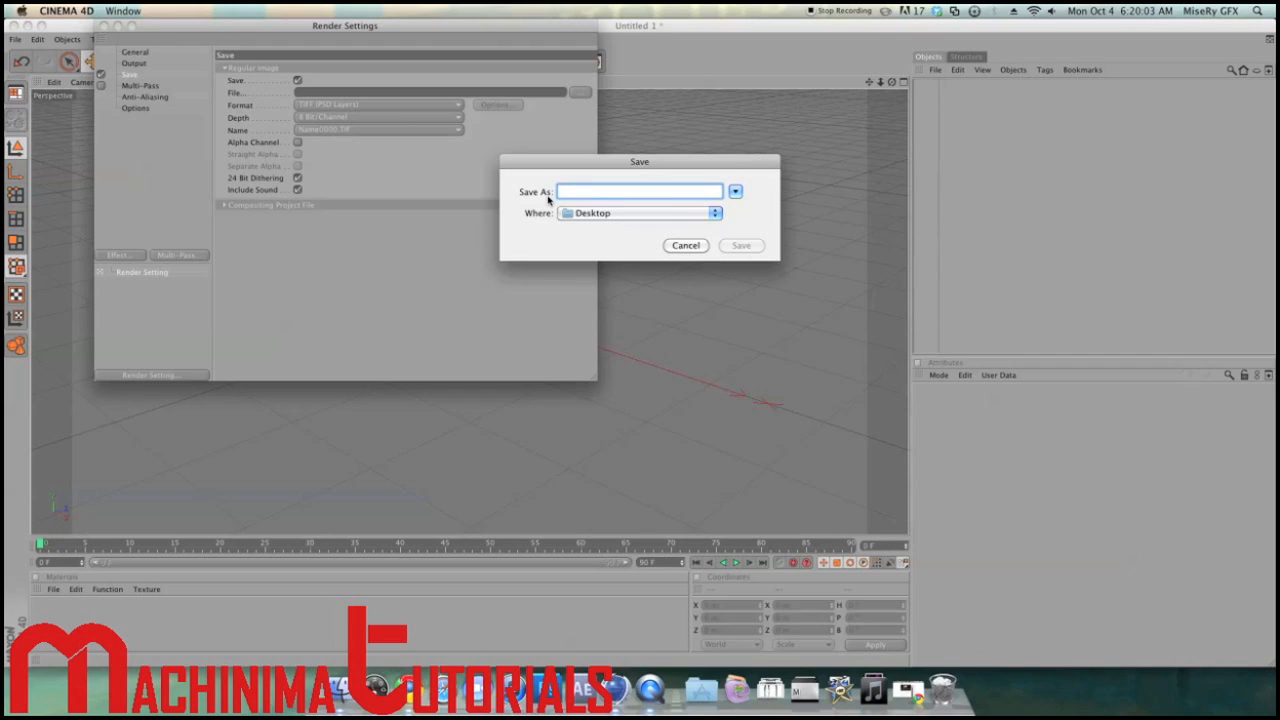
text(Test intro)
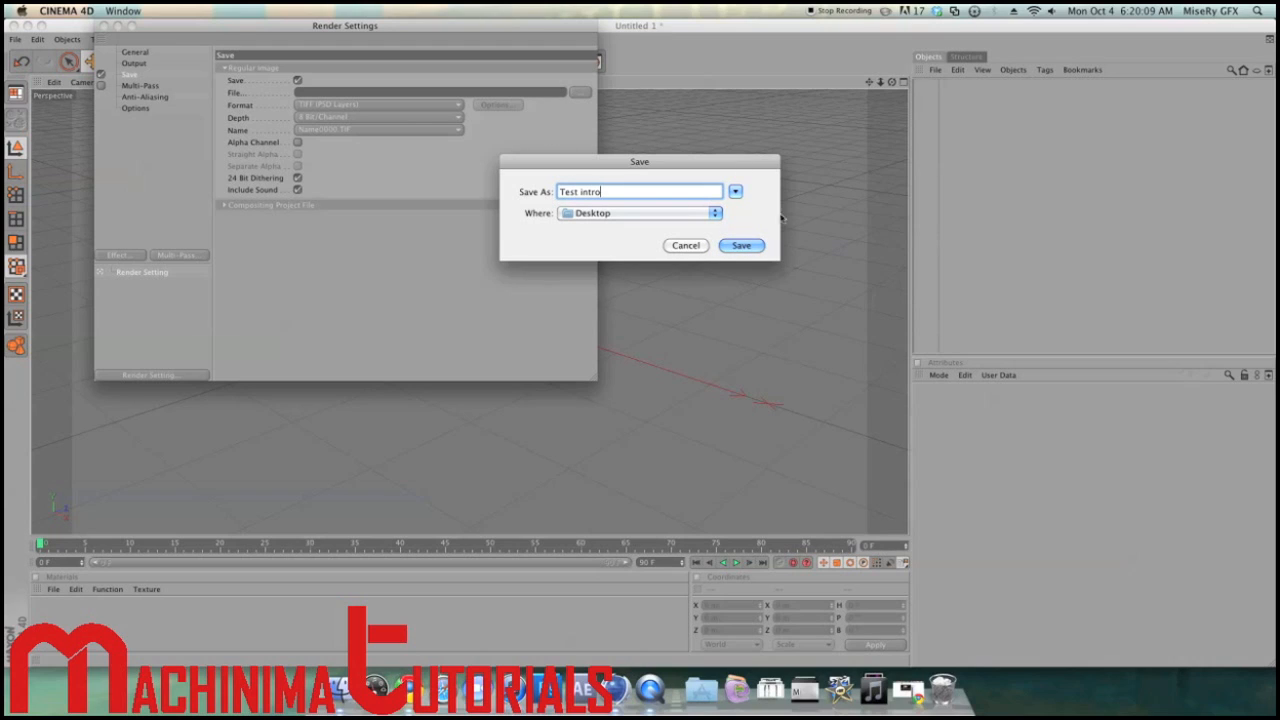
click(739, 246)
click(406, 104)
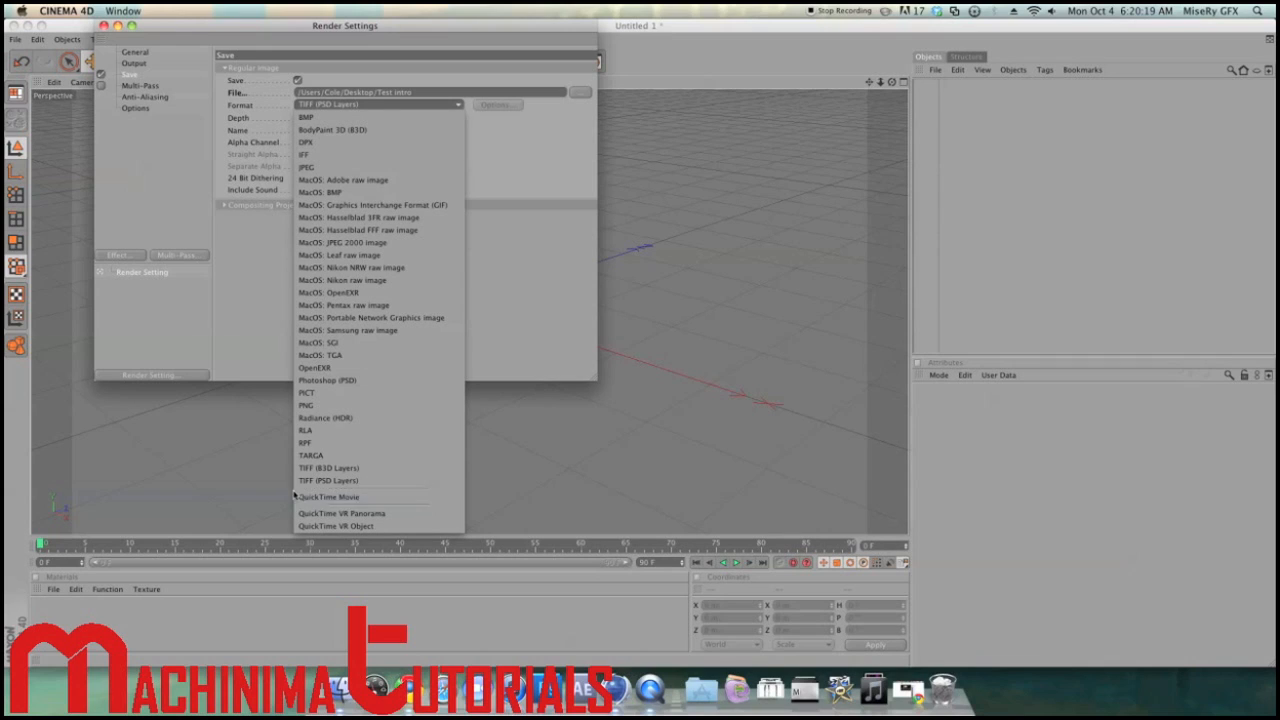
click(356, 497)
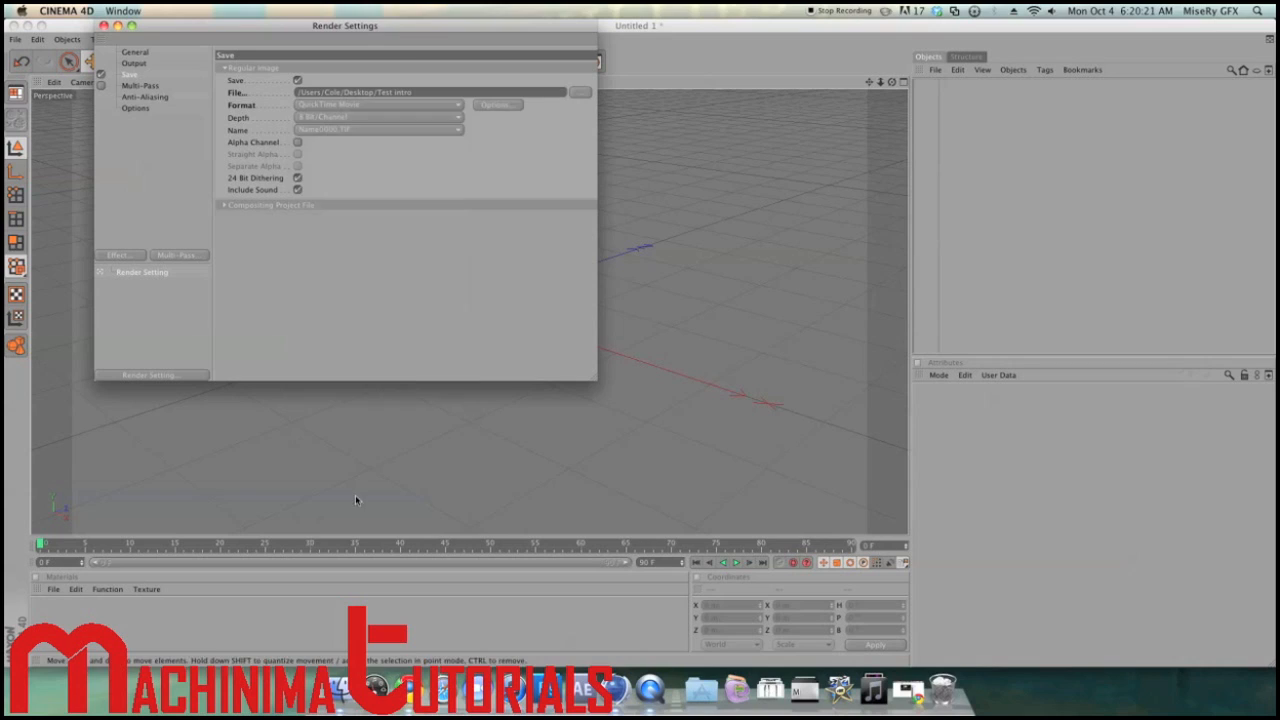
Set the render options to ray depth 6, reflection depth 2 and shadow depth 6, and close the render settings
click(140, 108)
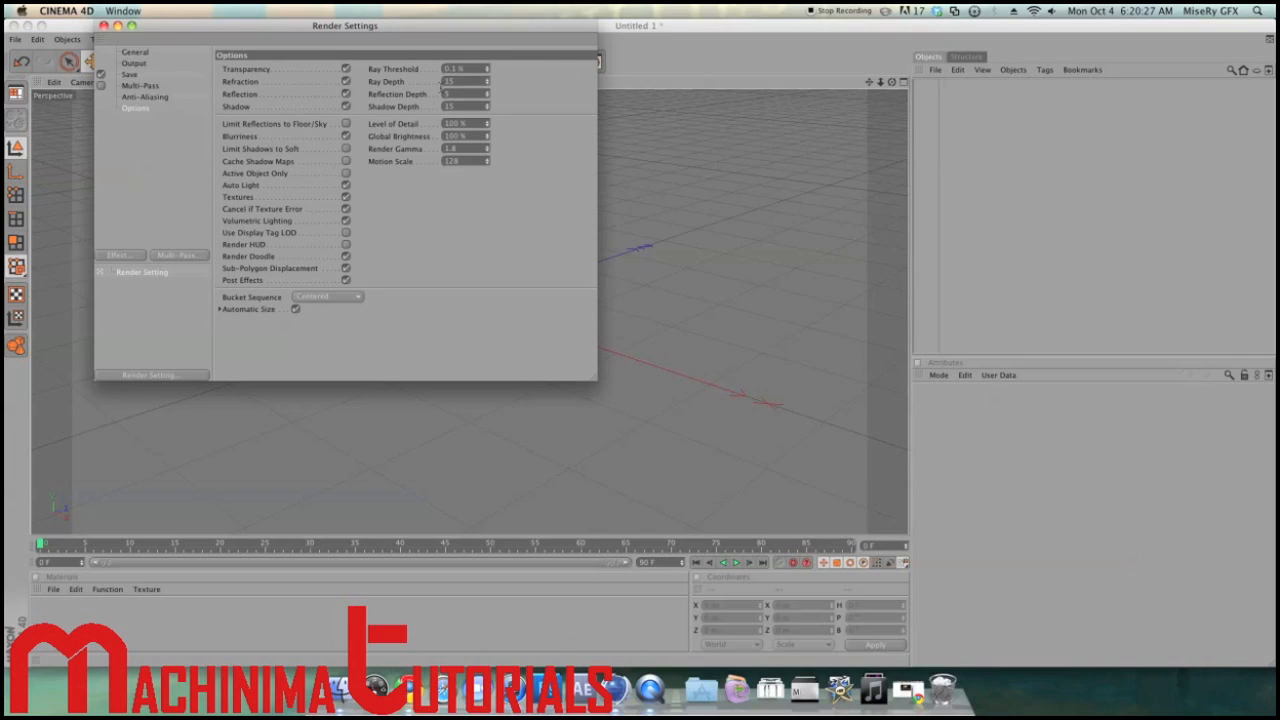
click(487, 84)
click(487, 84)
click(487, 97)
click(487, 92)
click(487, 109)
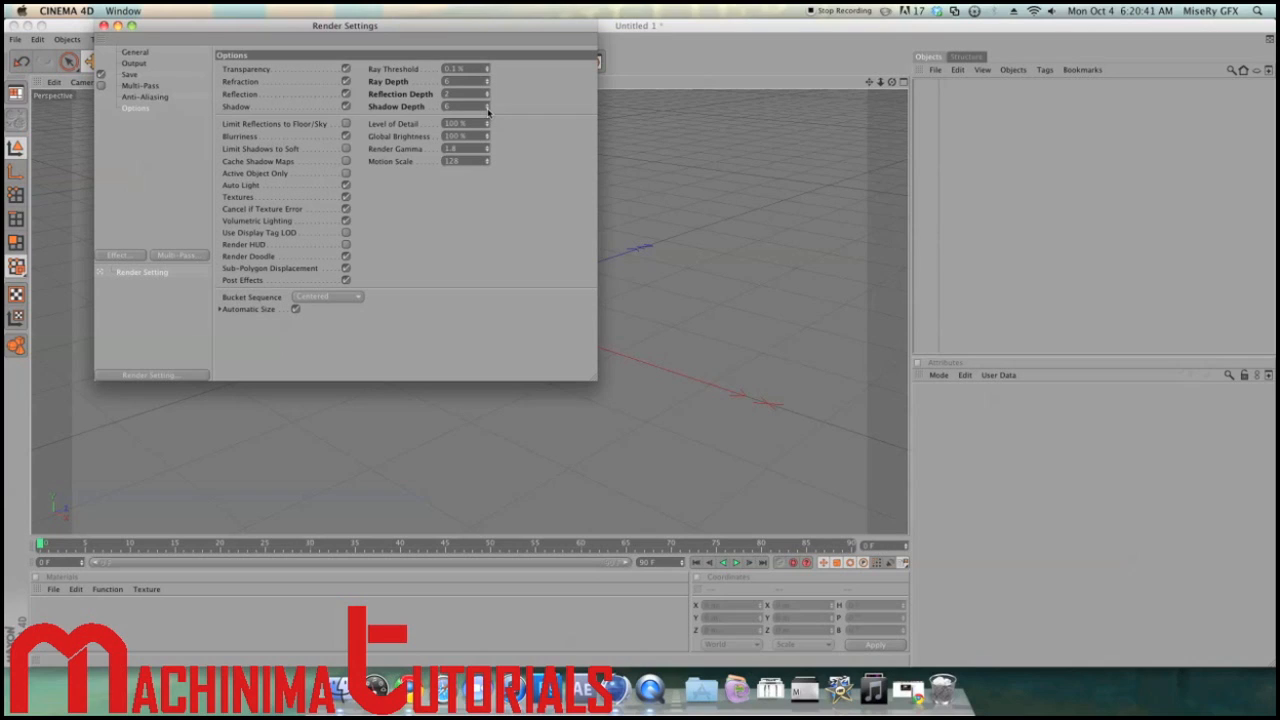
click(104, 26)
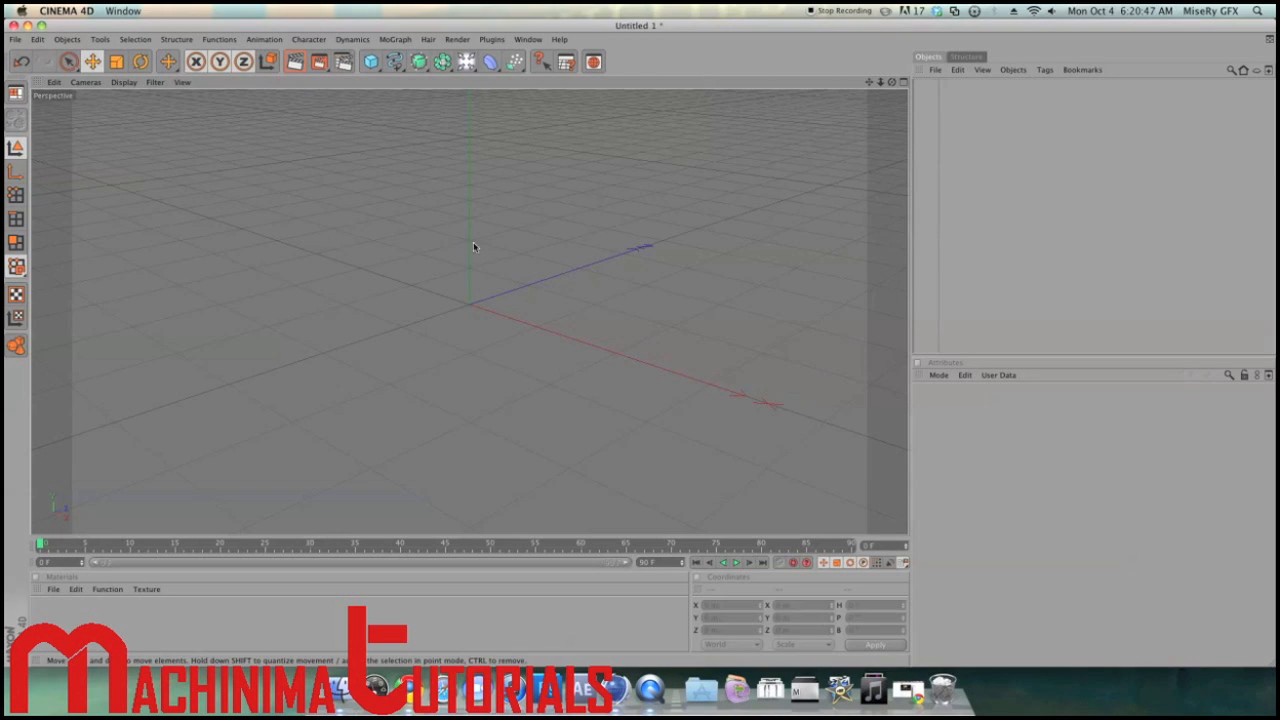
Add a plane primitive to the scene as the floor
drag(880, 82, 790, 88)
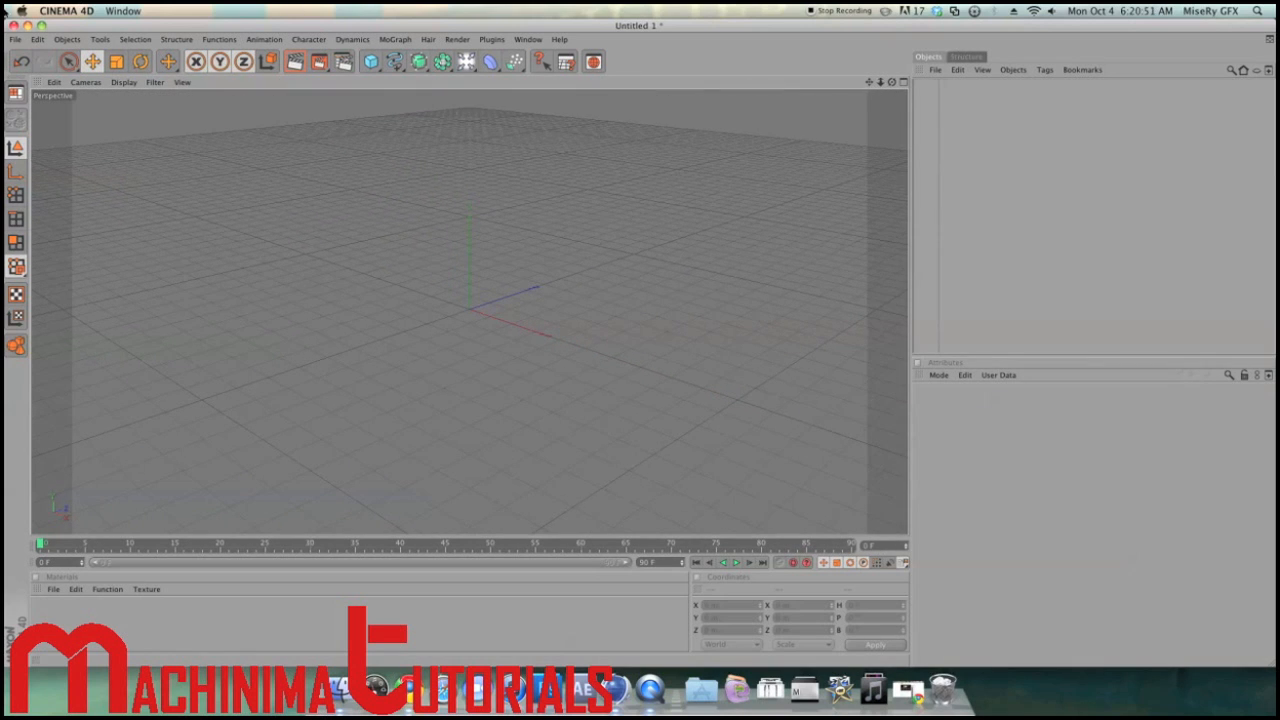
click(370, 62)
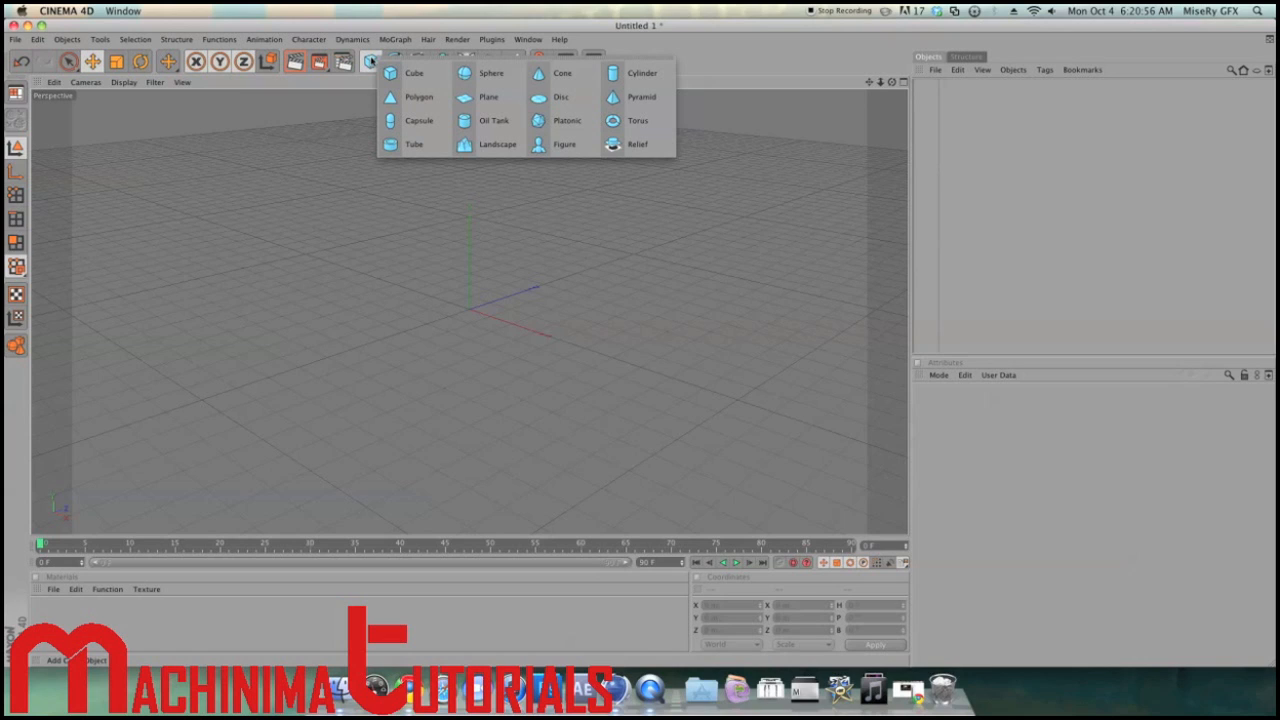
click(488, 97)
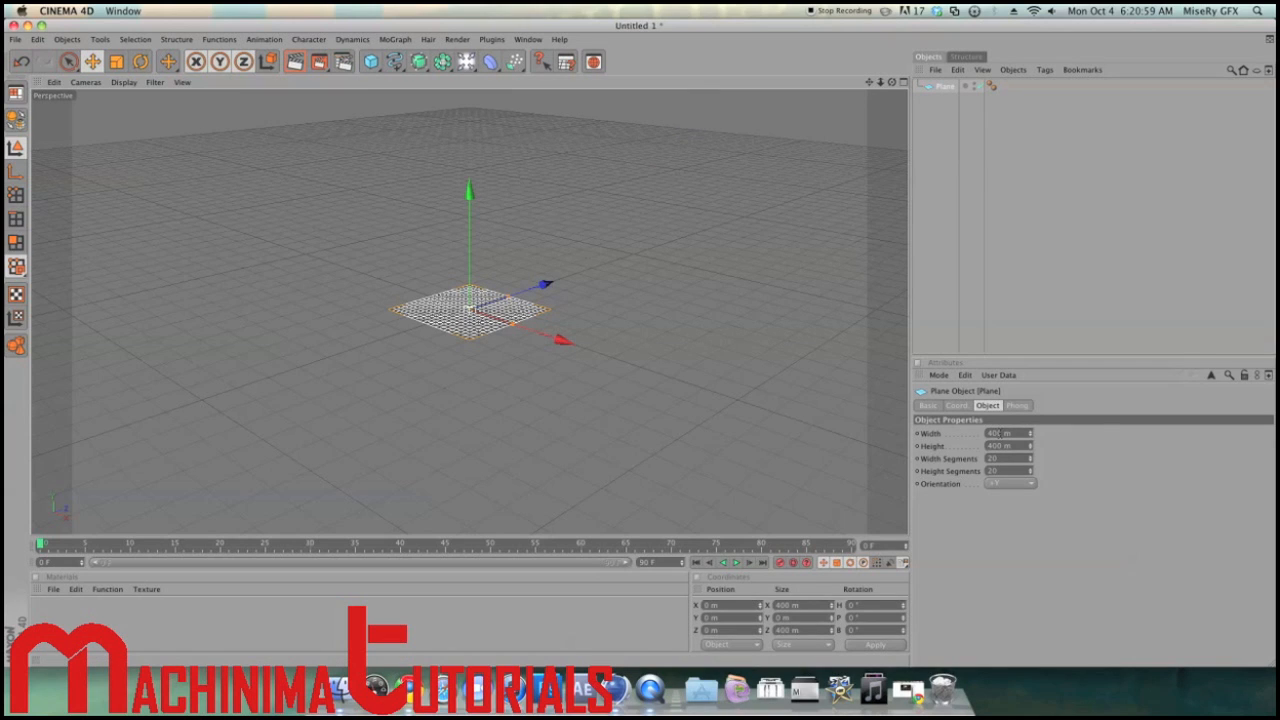
Set both the width and the height of the plane to 10000000 m
click(1000, 433)
key(BackSpace)
key(BackSpace)
key(BackSpace)
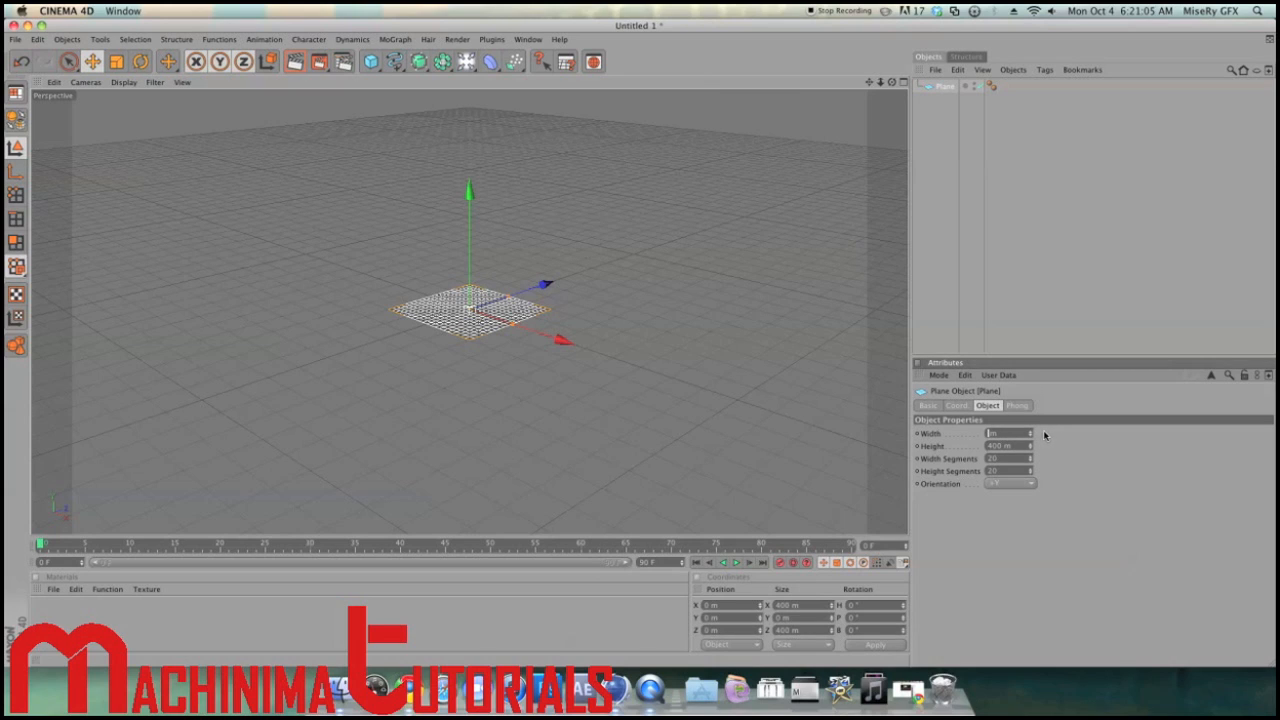
text(9999999)
key(Return)
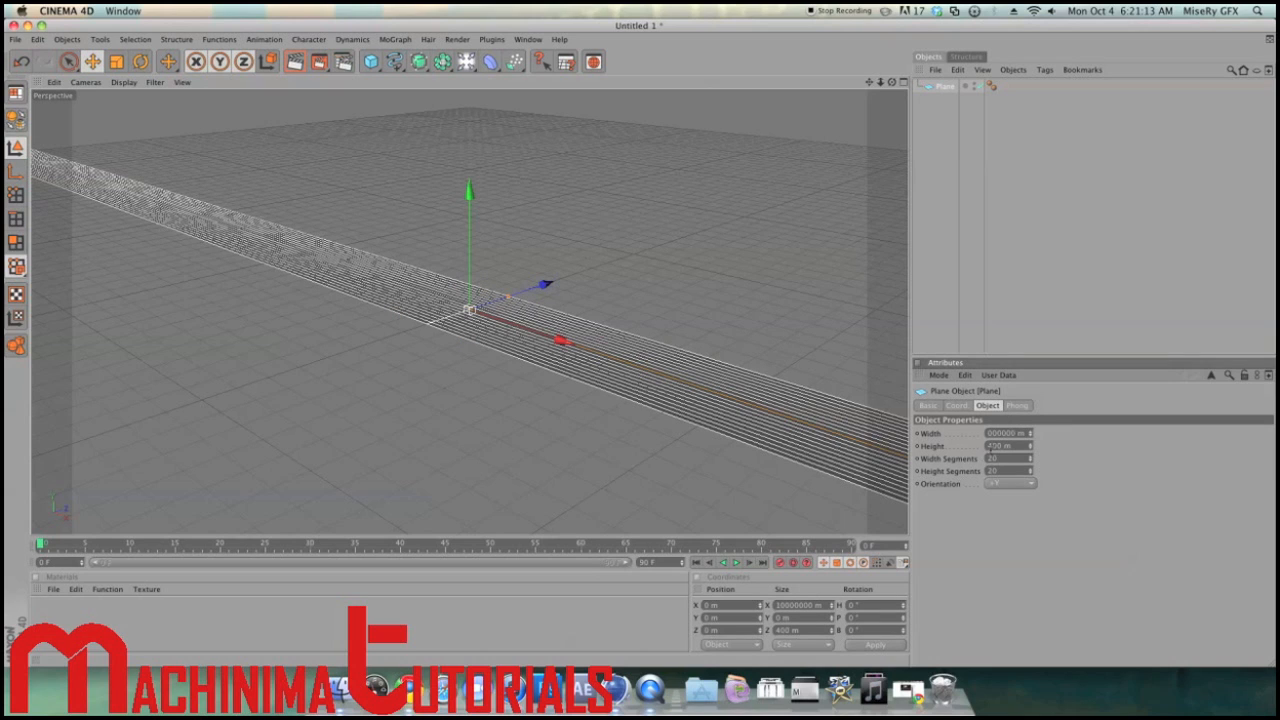
double_click(1004, 448)
key(BackSpace)
text(99999999)
key(Return)
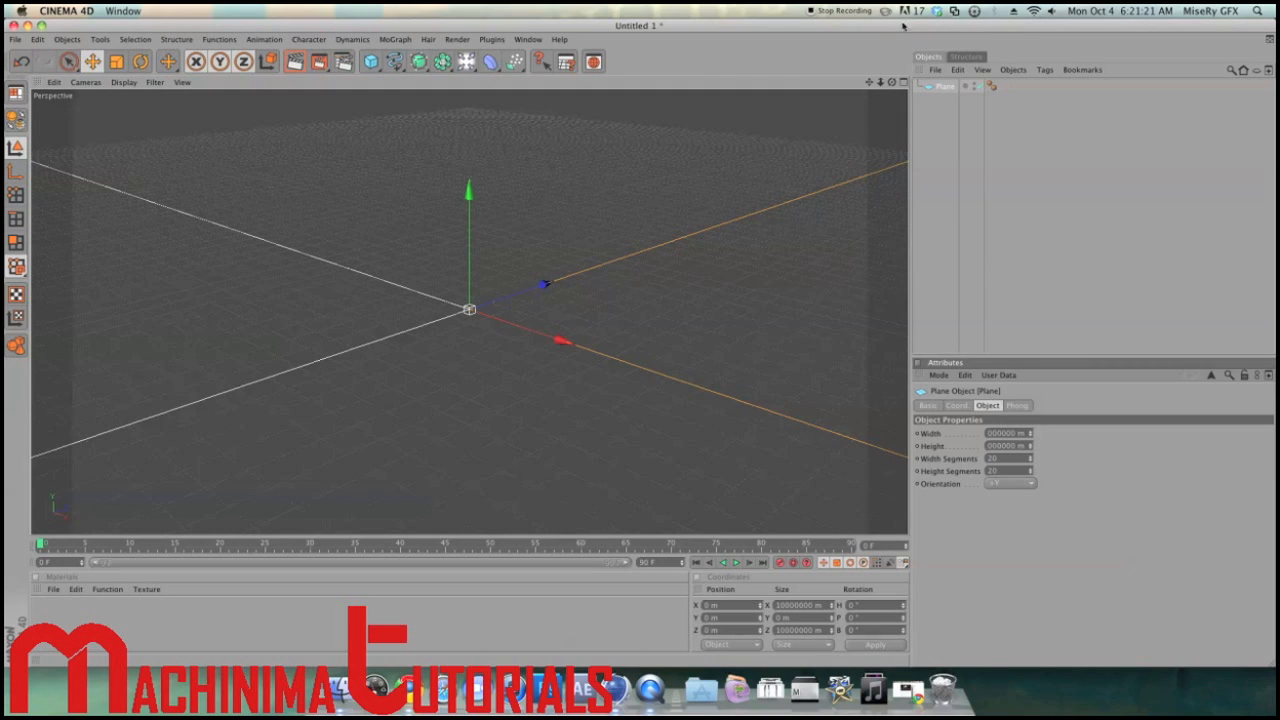
Add a MoGraph Text object and change its text to "MT"
click(396, 39)
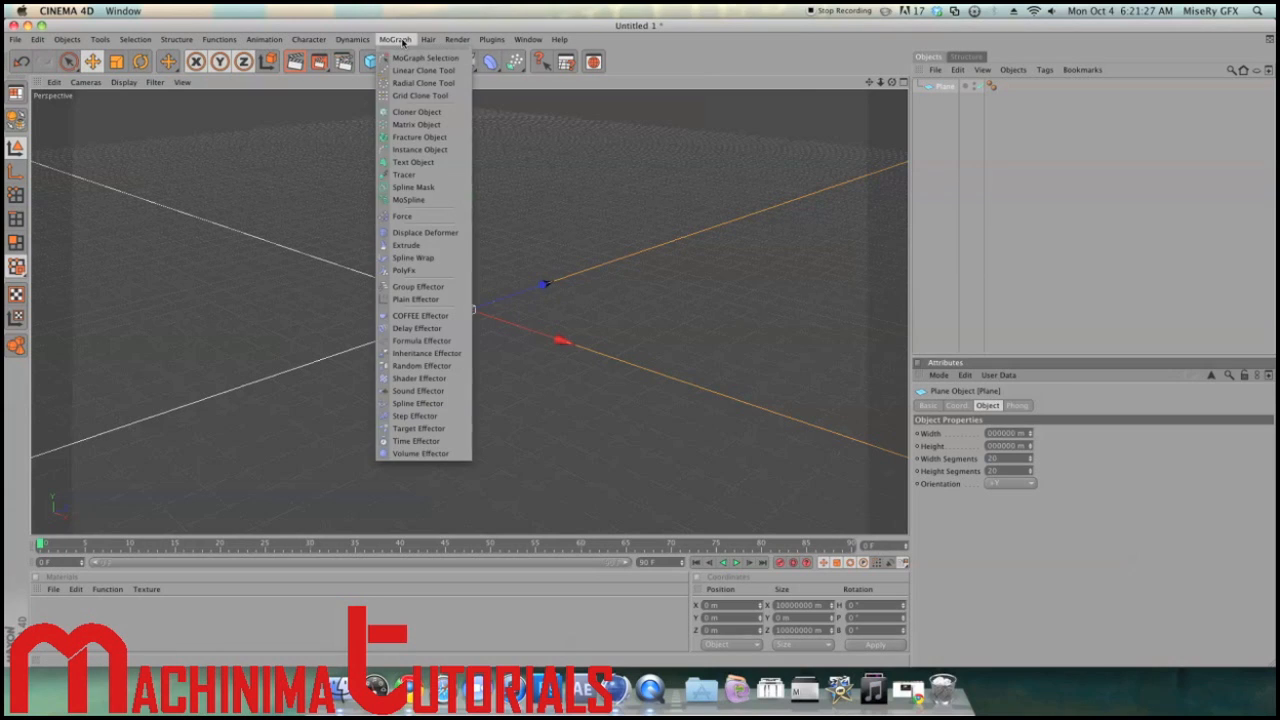
click(427, 164)
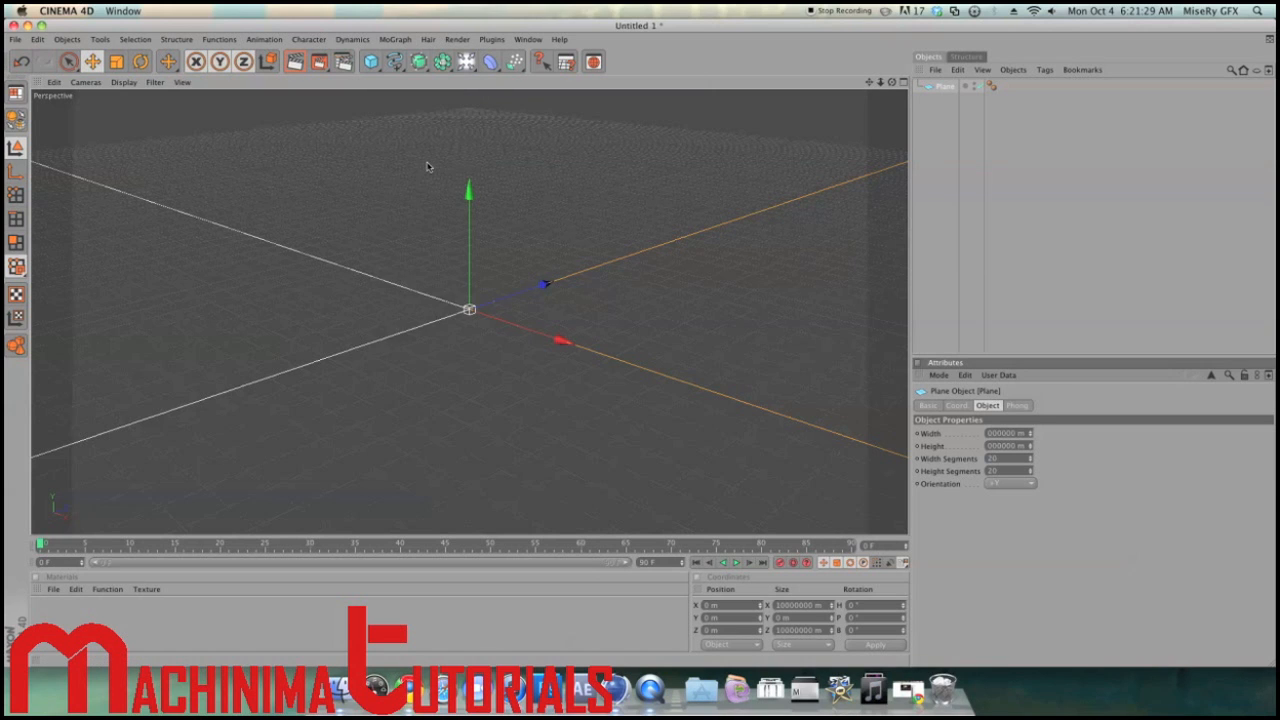
drag(892, 82, 890, 111)
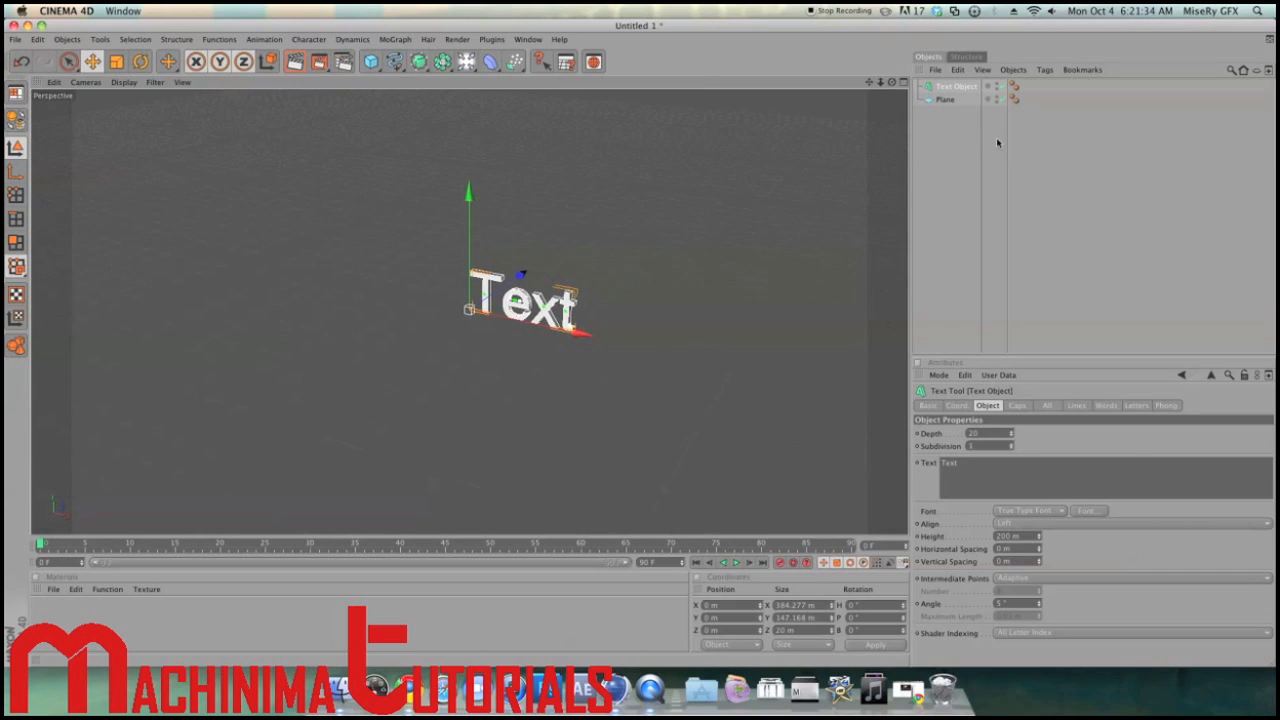
click(1091, 465)
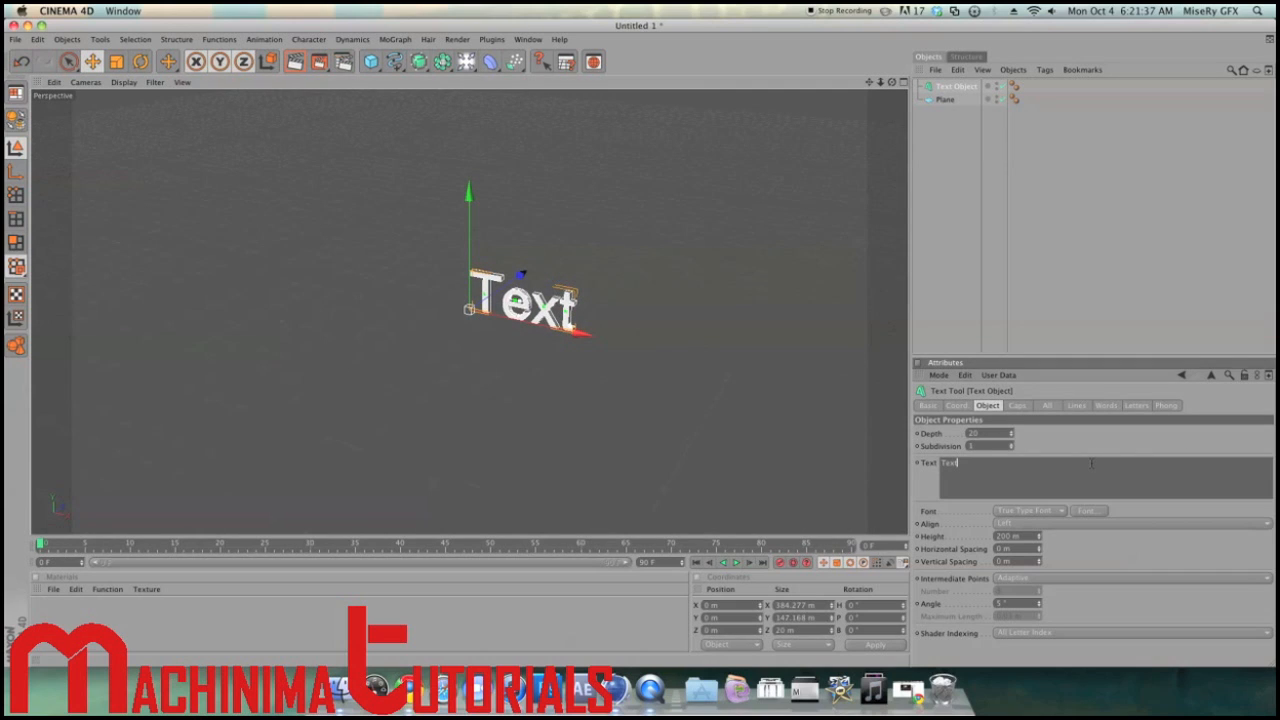
key(BackSpace)
key(BackSpace)
key(BackSpace)
text(M)
click(1091, 433)
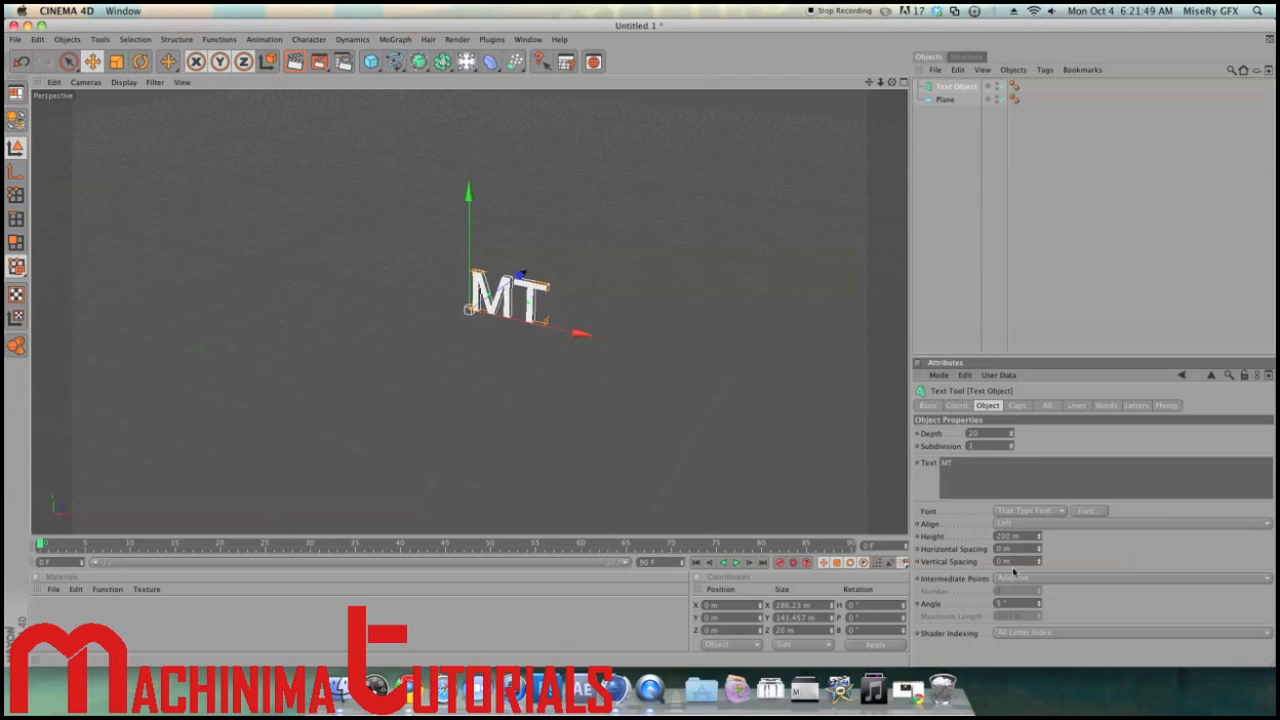
Increase the text height to 332 m and set its font to Gears of Peace Regular
drag(1036, 538, 1046, 510)
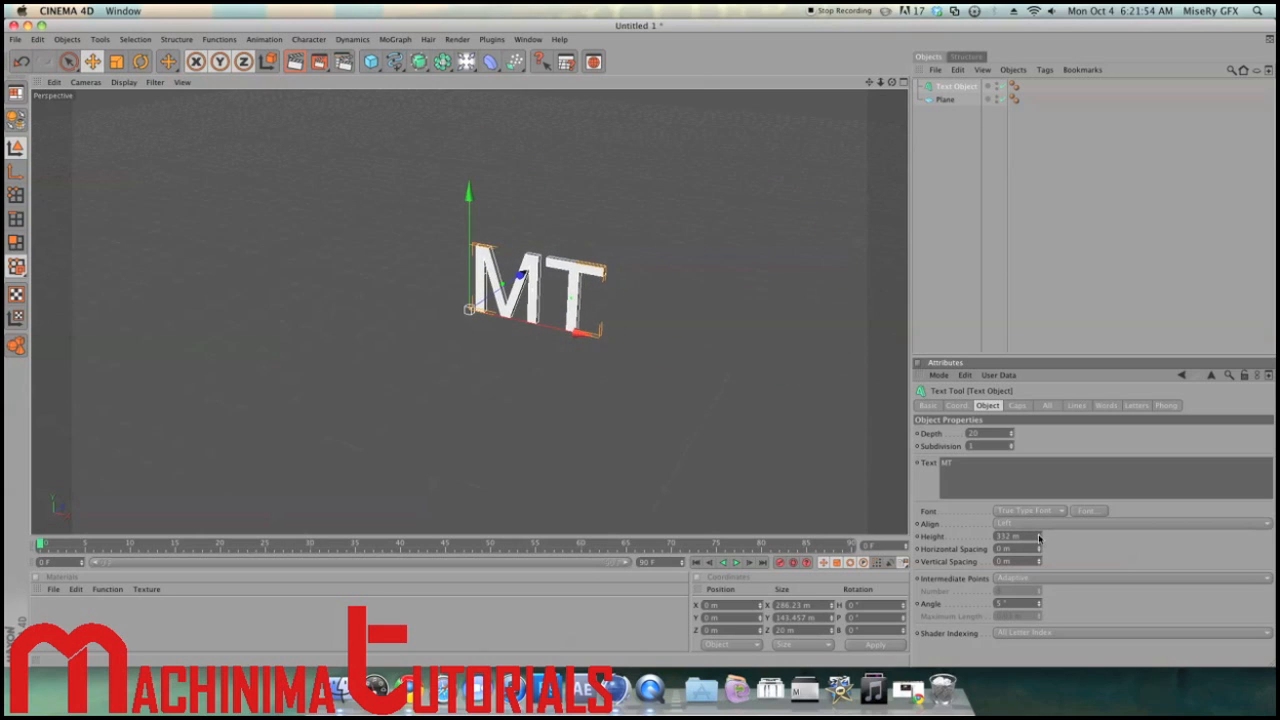
click(1087, 511)
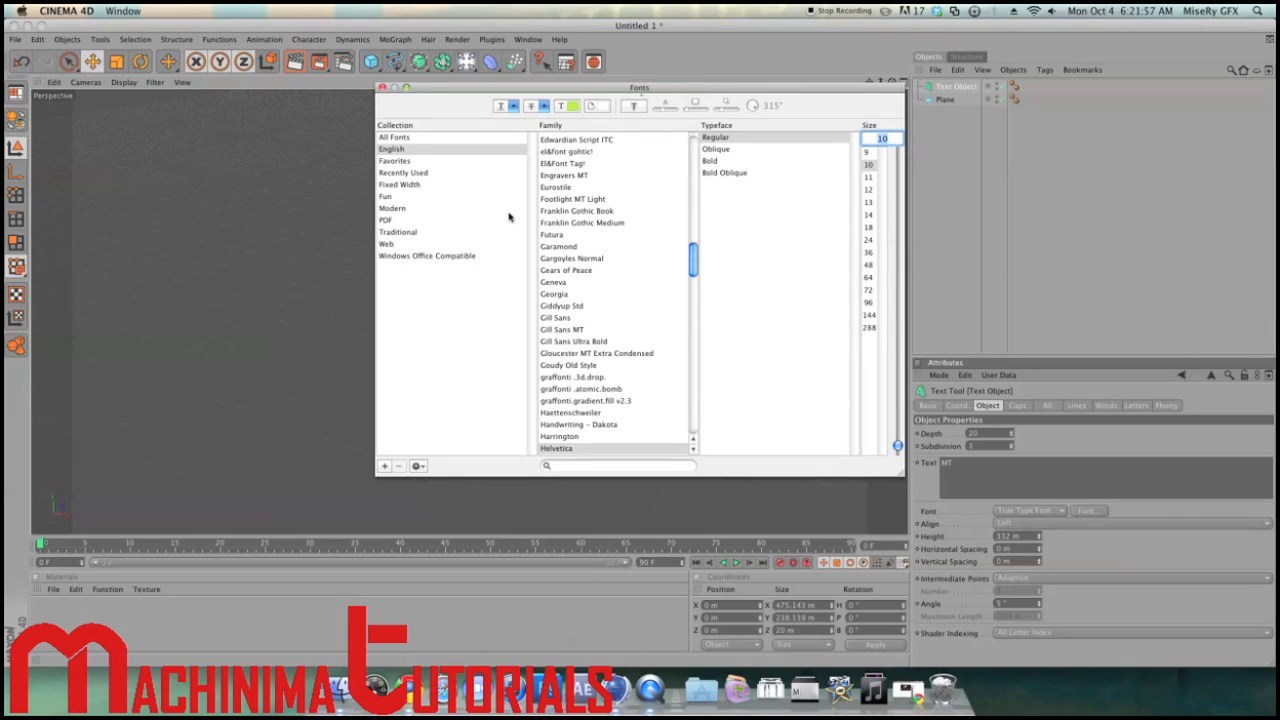
click(595, 270)
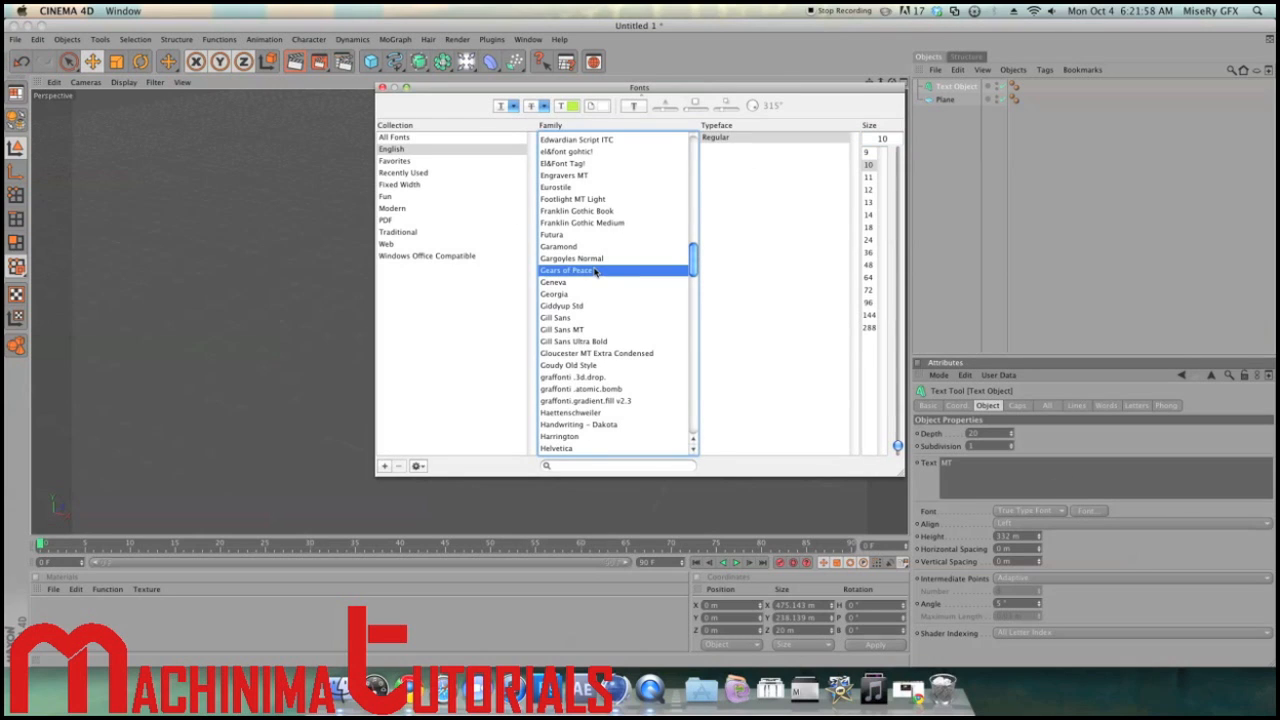
click(382, 88)
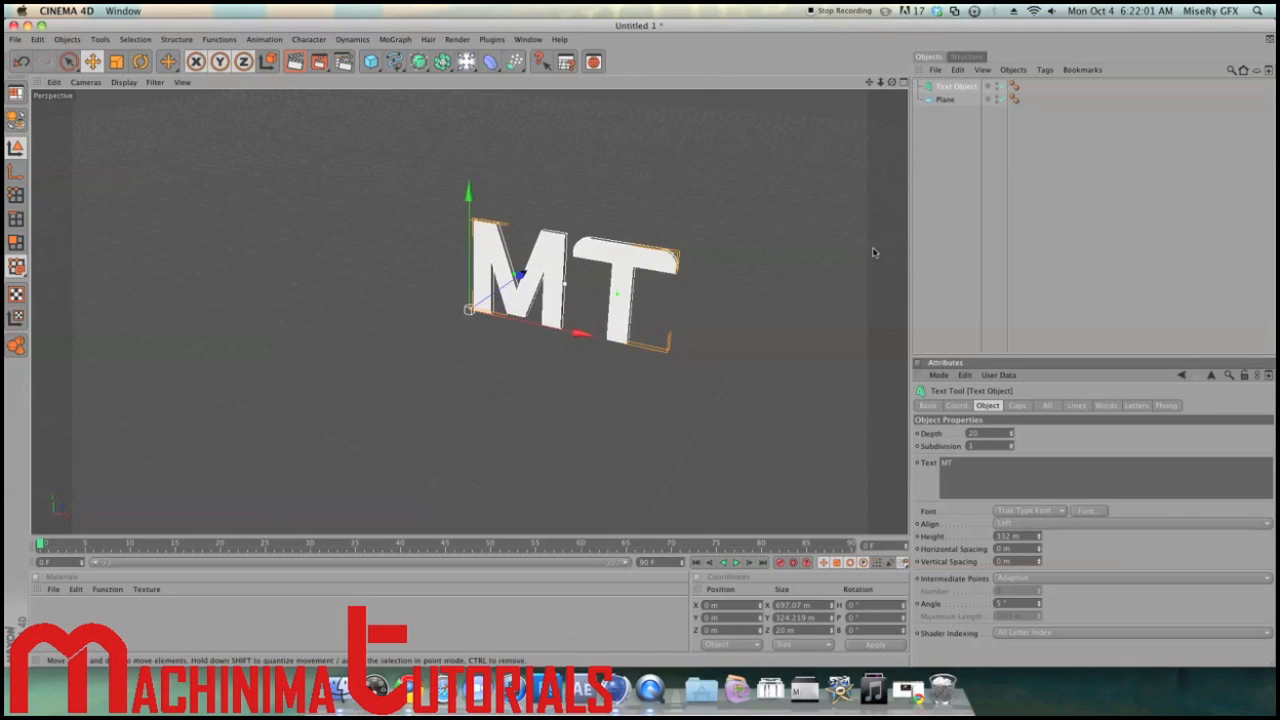
Set the MT text's height to 500 m and move it to about X -233 m, Y 9 m, Z 15 m
mouse_move(892, 83)
mouse_down()
mouse_move(948, 84)
mouse_move(842, 88)
mouse_move(874, 40)
mouse_move(896, 36)
mouse_move(858, 84)
mouse_move(818, 88)
mouse_move(896, 48)
mouse_move(856, 84)
mouse_move(860, 72)
mouse_move(890, 82)
mouse_up()
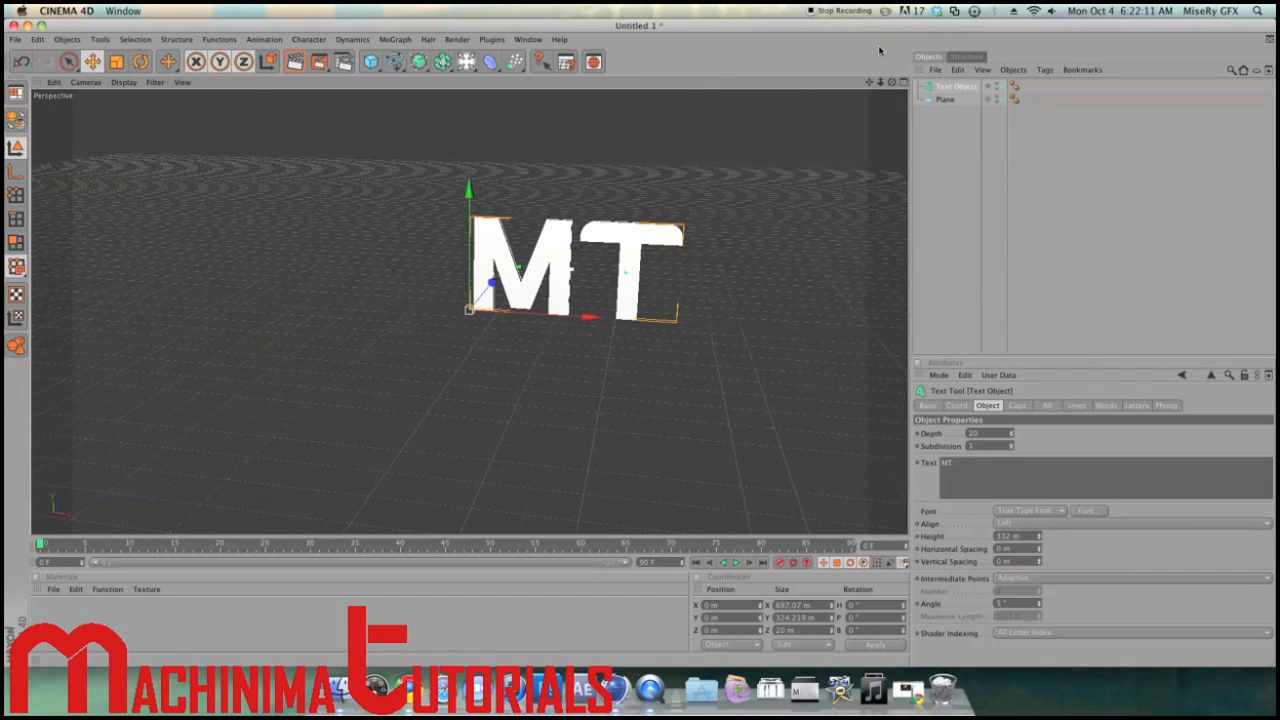
mouse_move(892, 82)
mouse_down()
mouse_move(878, 86)
mouse_move(892, 82)
mouse_up()
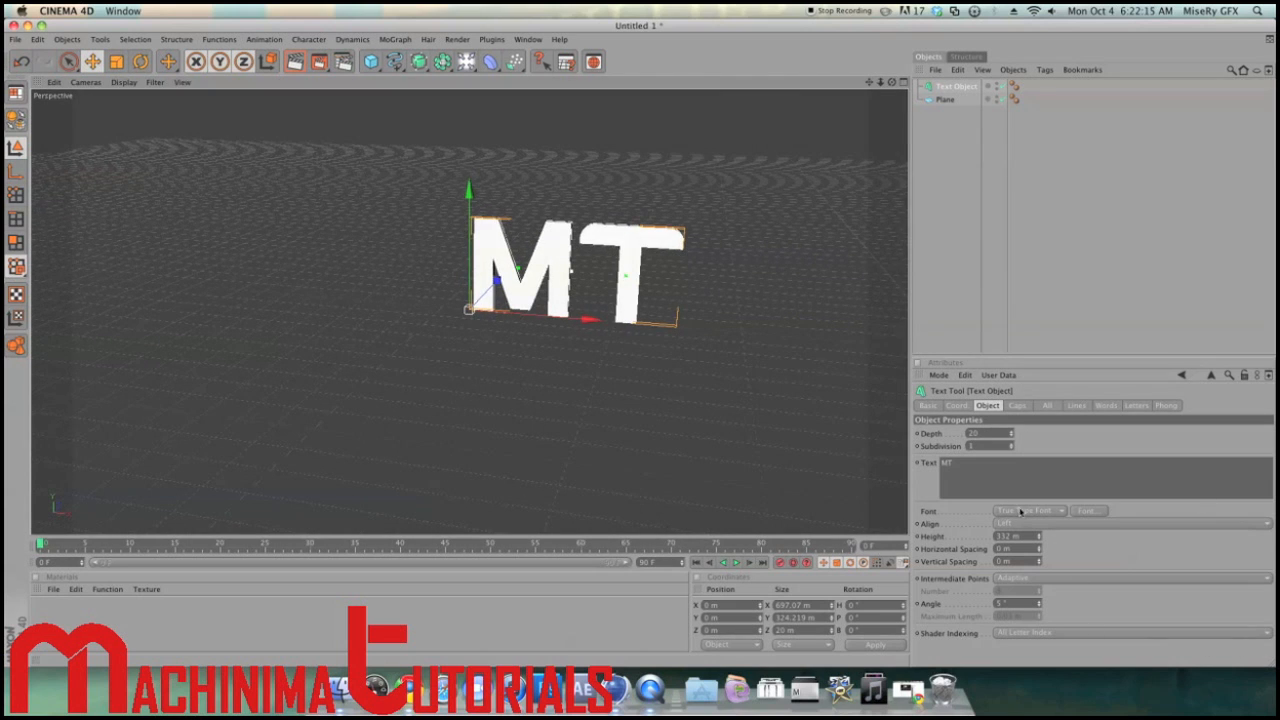
drag(1040, 543, 1040, 481)
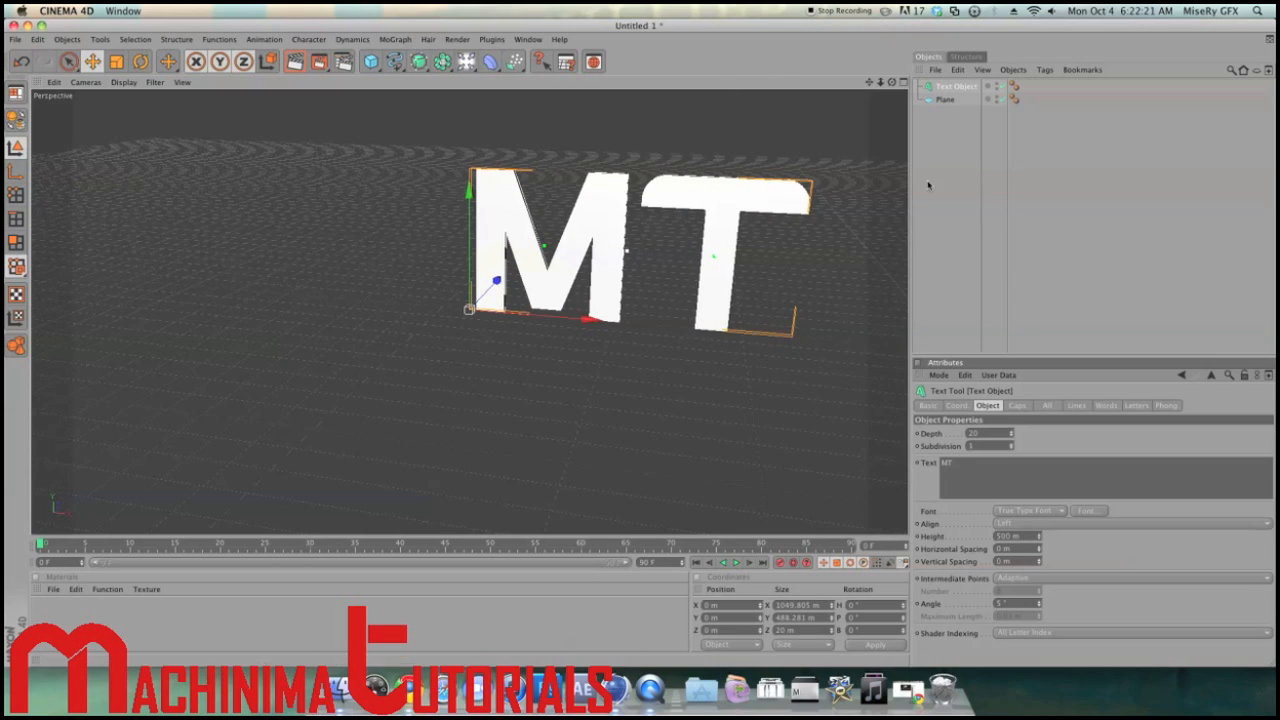
drag(467, 194, 467, 184)
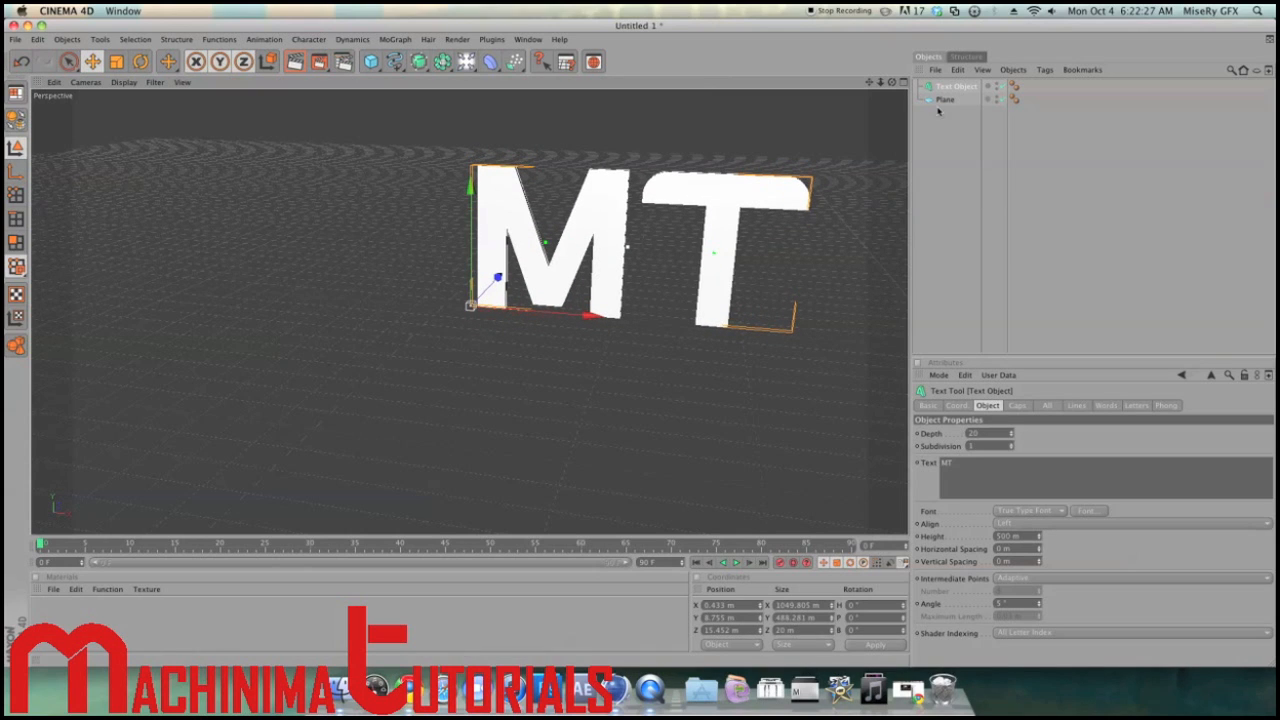
drag(585, 314, 522, 307)
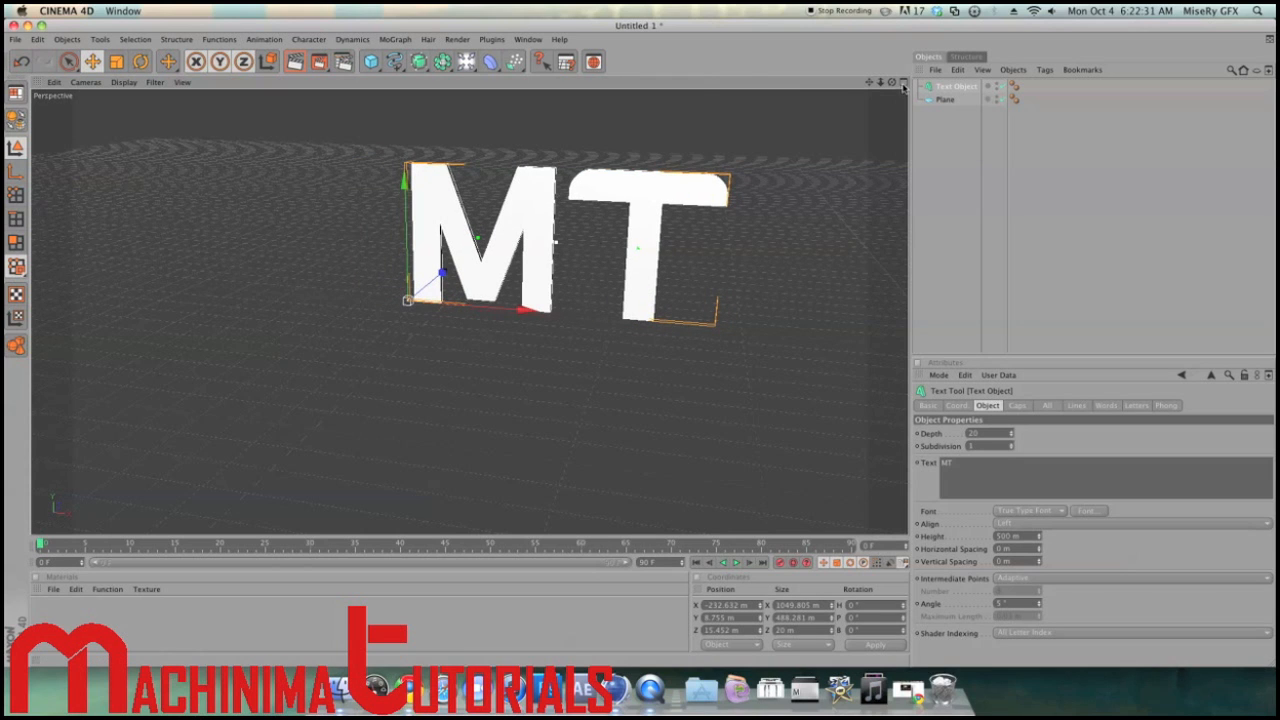
Add a second MoGraph Text object and change its text to "Machinima Tutorial"
mouse_move(892, 82)
mouse_down()
mouse_move(1060, 88)
mouse_move(815, 125)
mouse_move(892, 62)
mouse_move(876, 68)
mouse_up()
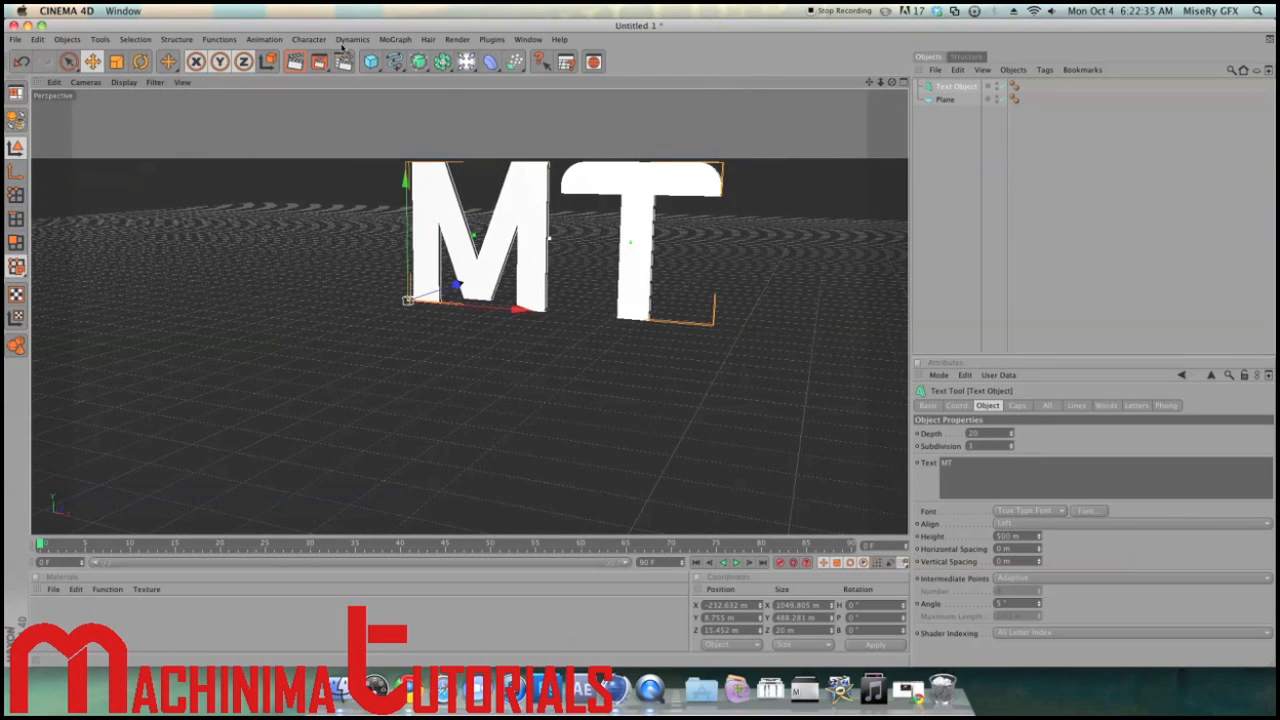
click(393, 40)
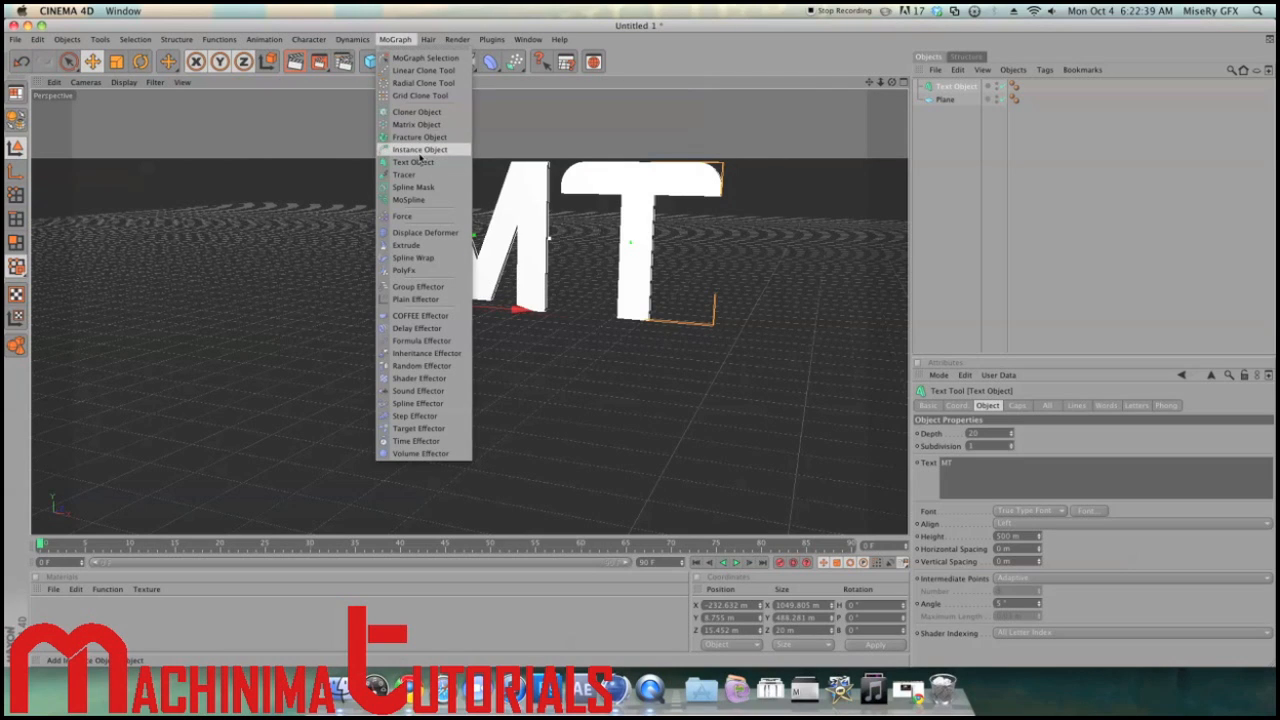
click(421, 154)
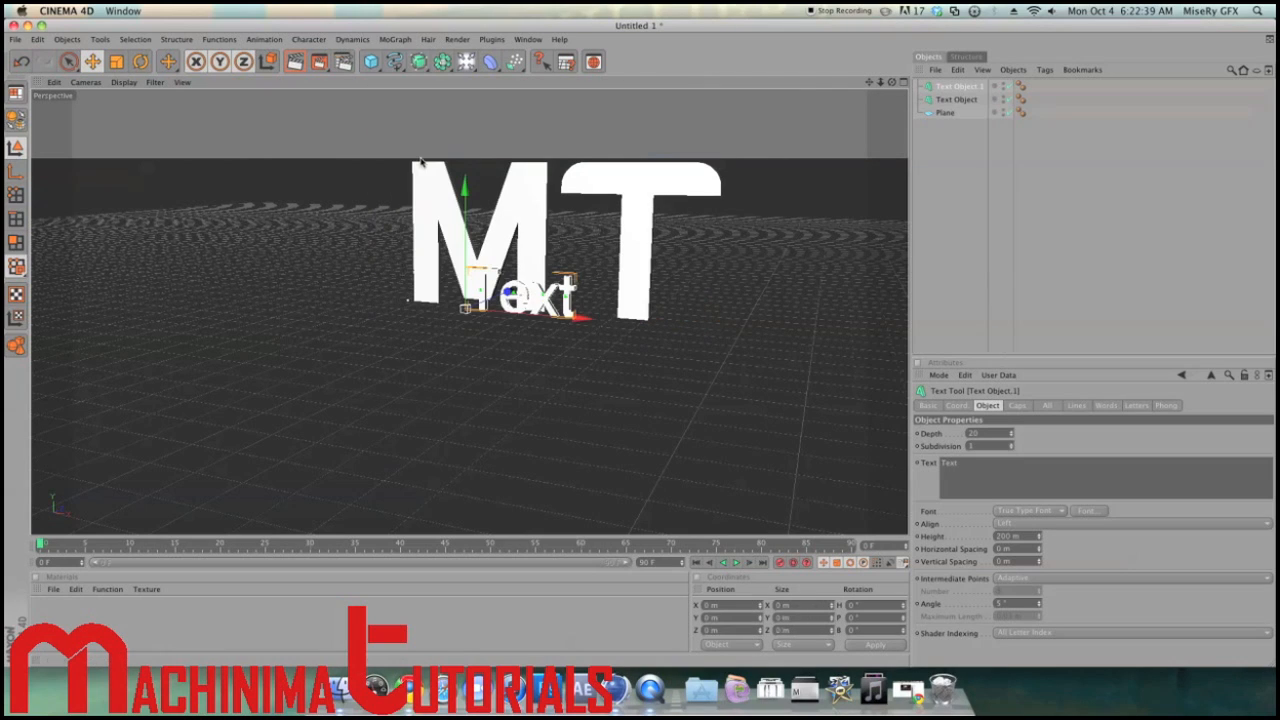
click(992, 466)
key(BackSpace)
key(BackSpace)
key(BackSpace)
key(BackSpace)
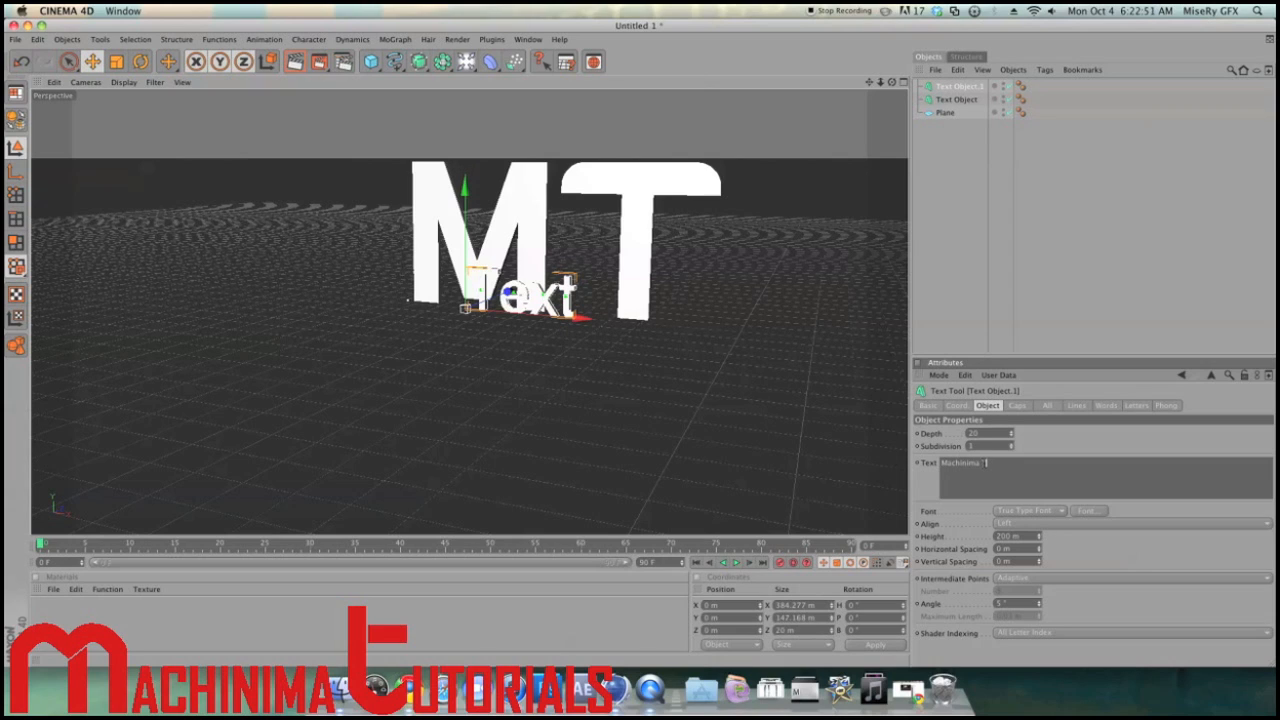
text(Tutorial)
click(1067, 431)
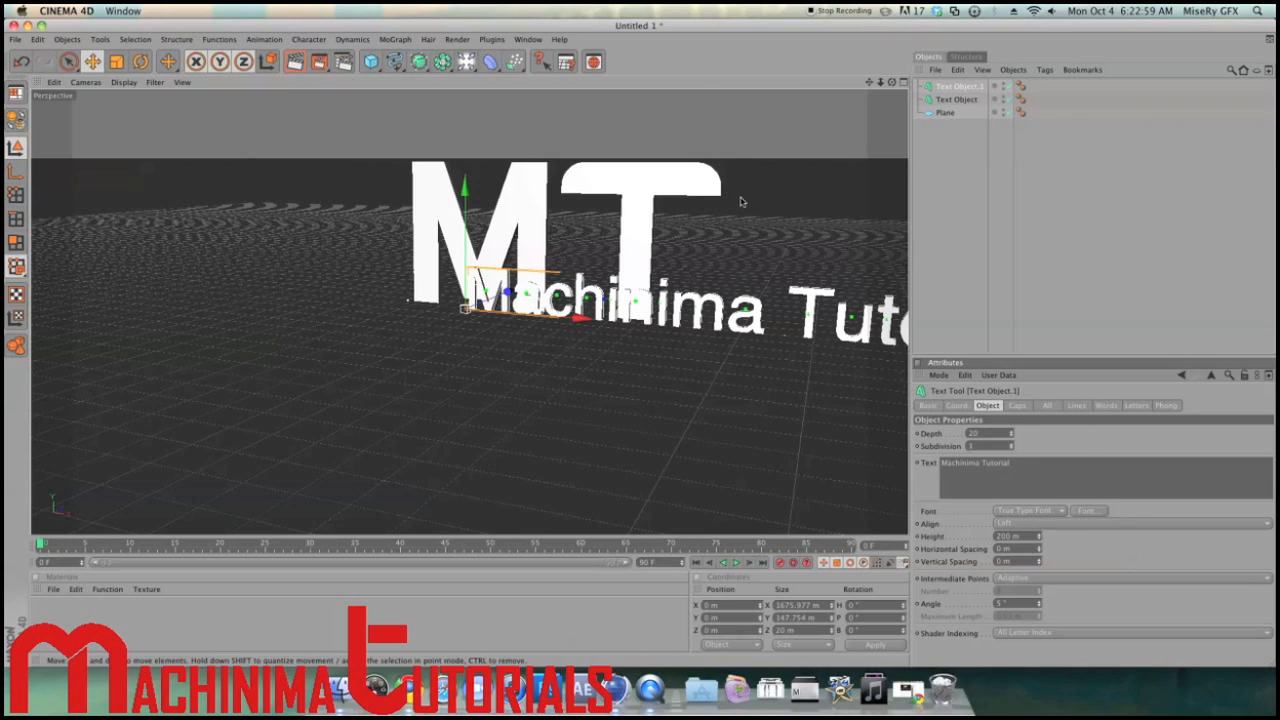
Shift the "Machinima Tutorial" text to about X -537 m and set the MT text's height to 720 m
drag(577, 318, 443, 308)
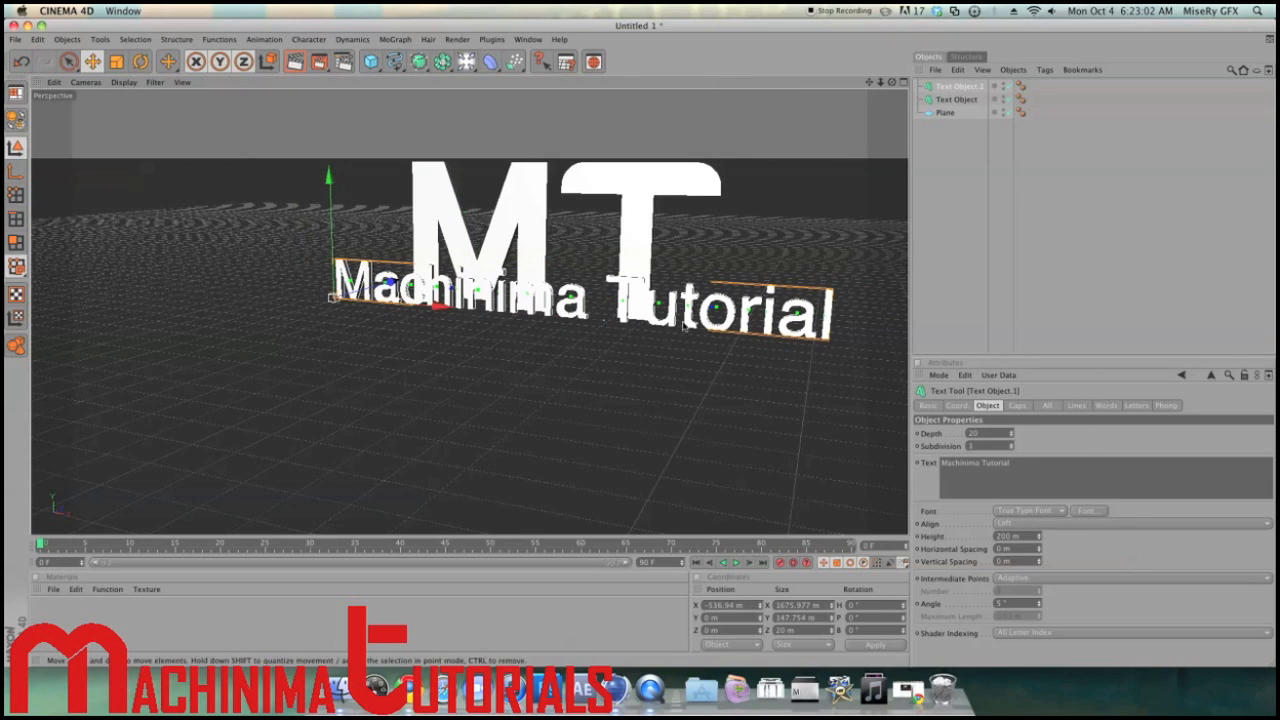
click(950, 100)
drag(1038, 537, 1013, 498)
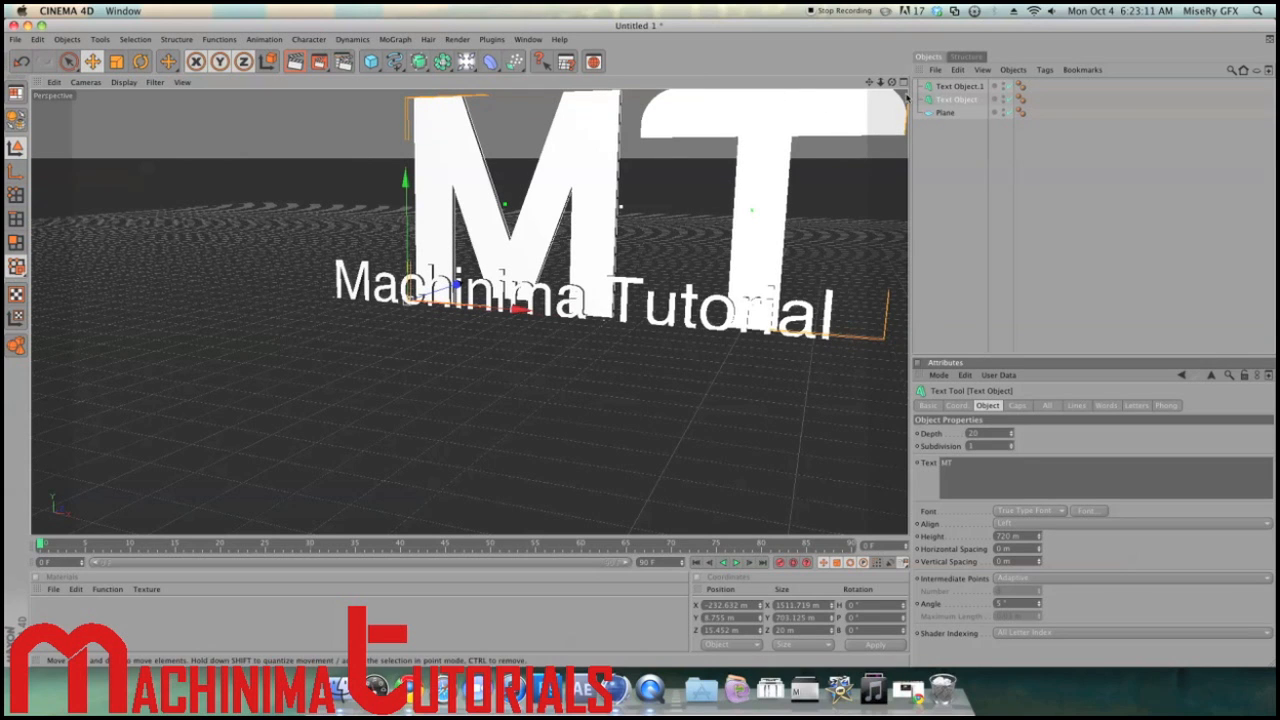
Move the "Machinima Tutorial" text in front of the MT letters, to about X -410 m, Y 225 m, Z -166 m
drag(887, 87, 897, 92)
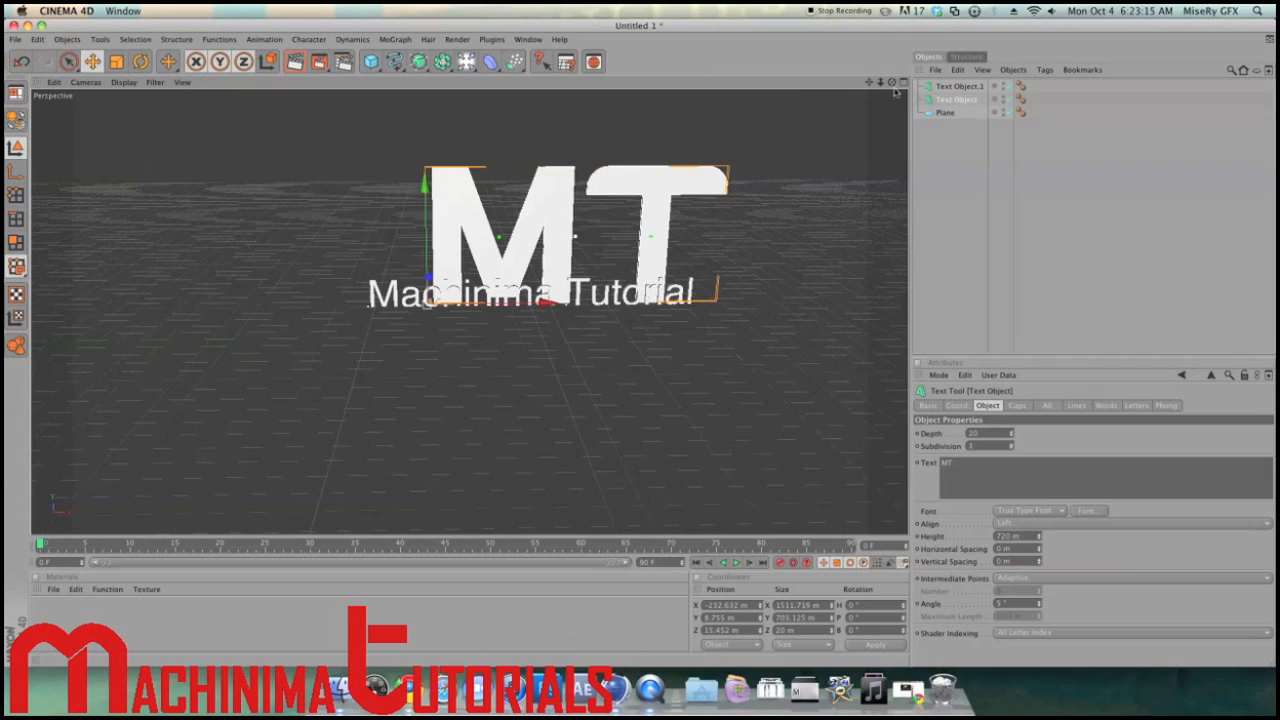
click(956, 86)
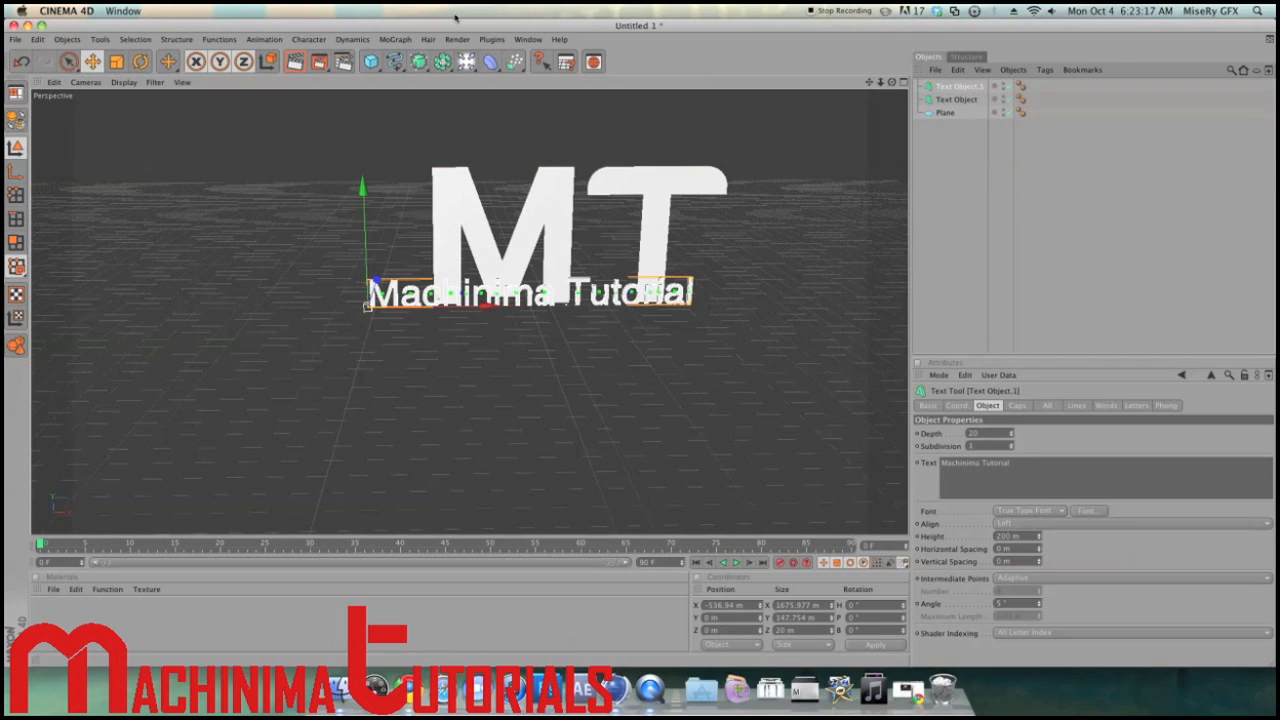
drag(375, 279, 468, 308)
mouse_move(892, 83)
mouse_down()
mouse_move(868, 105)
mouse_move(862, 50)
mouse_move(882, 83)
mouse_up()
drag(390, 195, 390, 139)
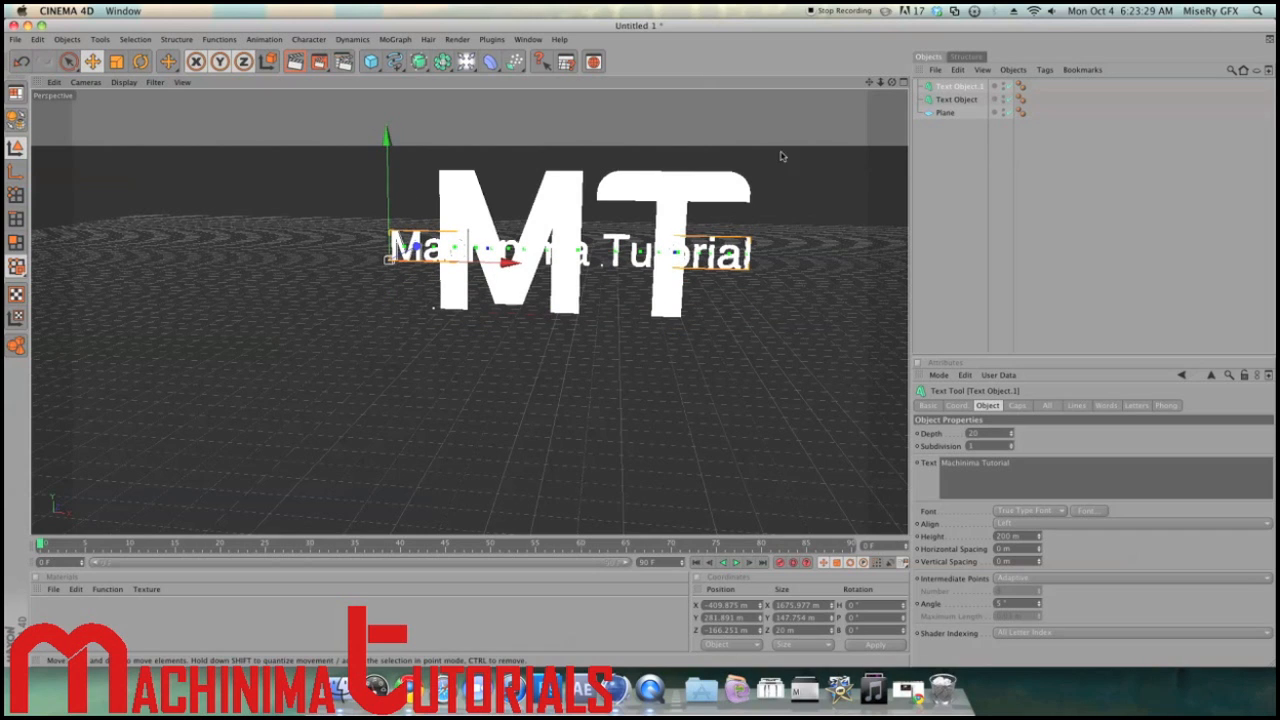
drag(386, 137, 386, 149)
Increase the MT text's depth to 80
drag(893, 83, 880, 125)
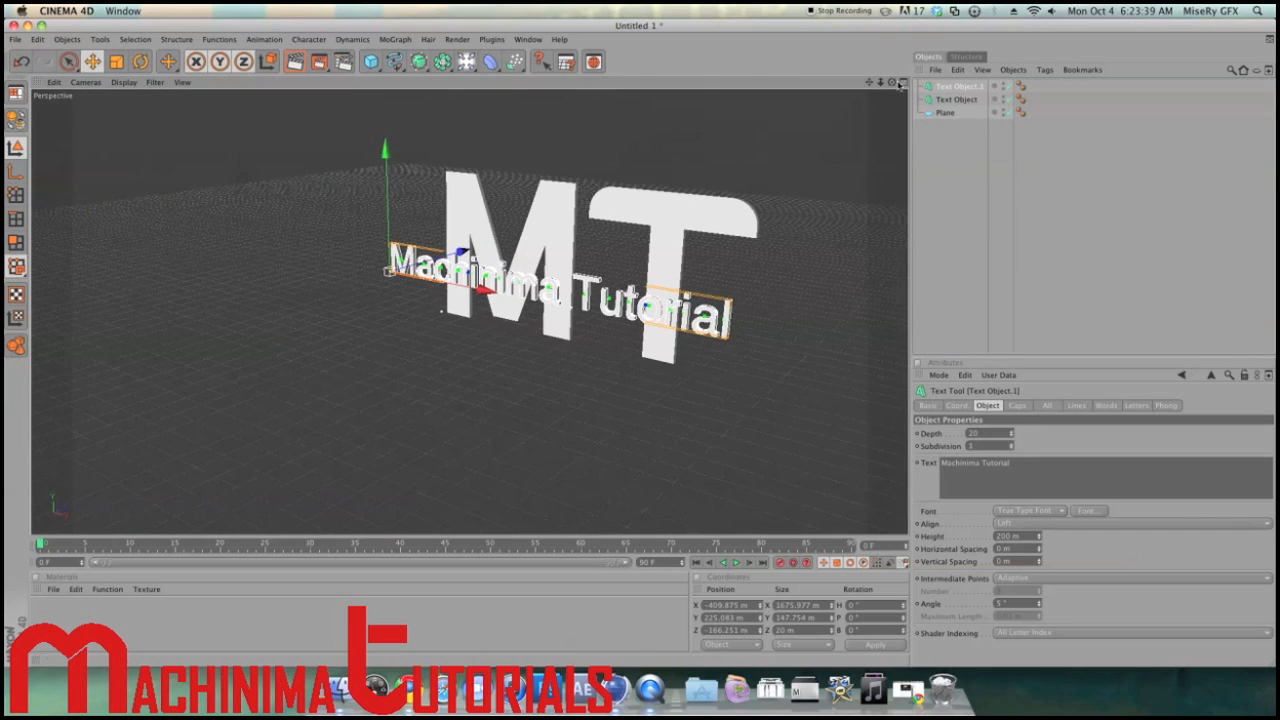
click(956, 99)
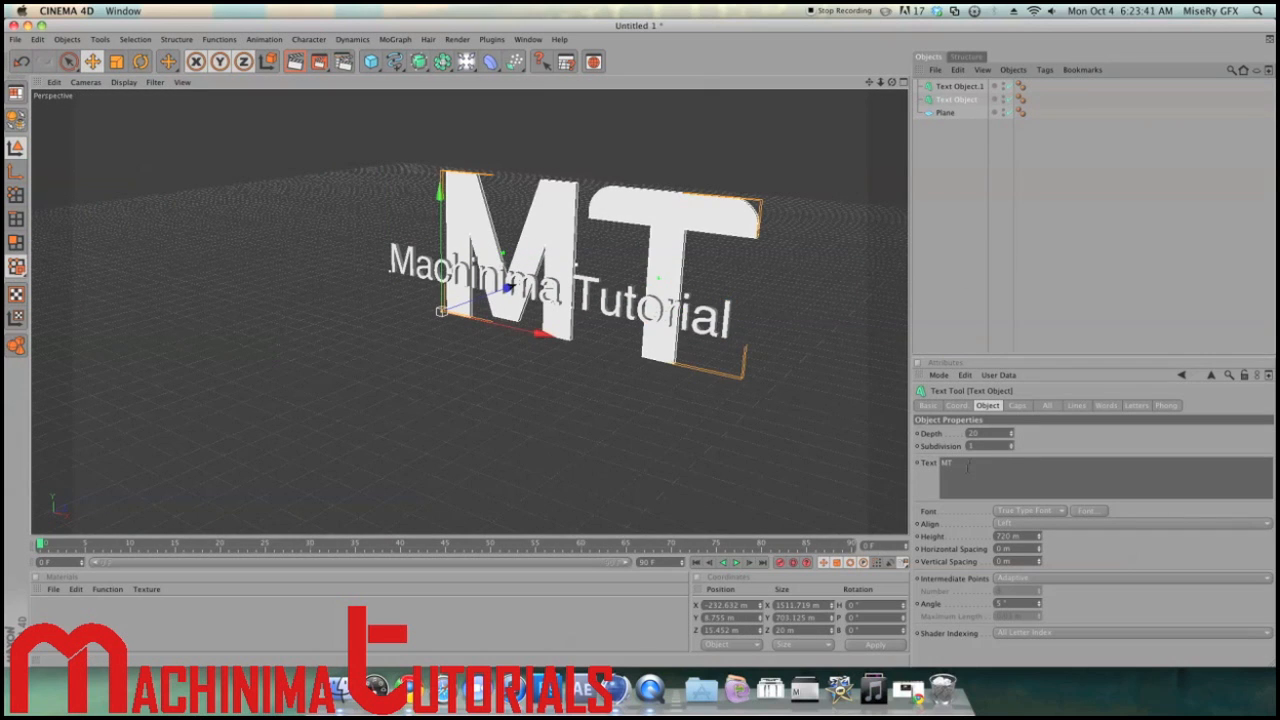
click(1011, 433)
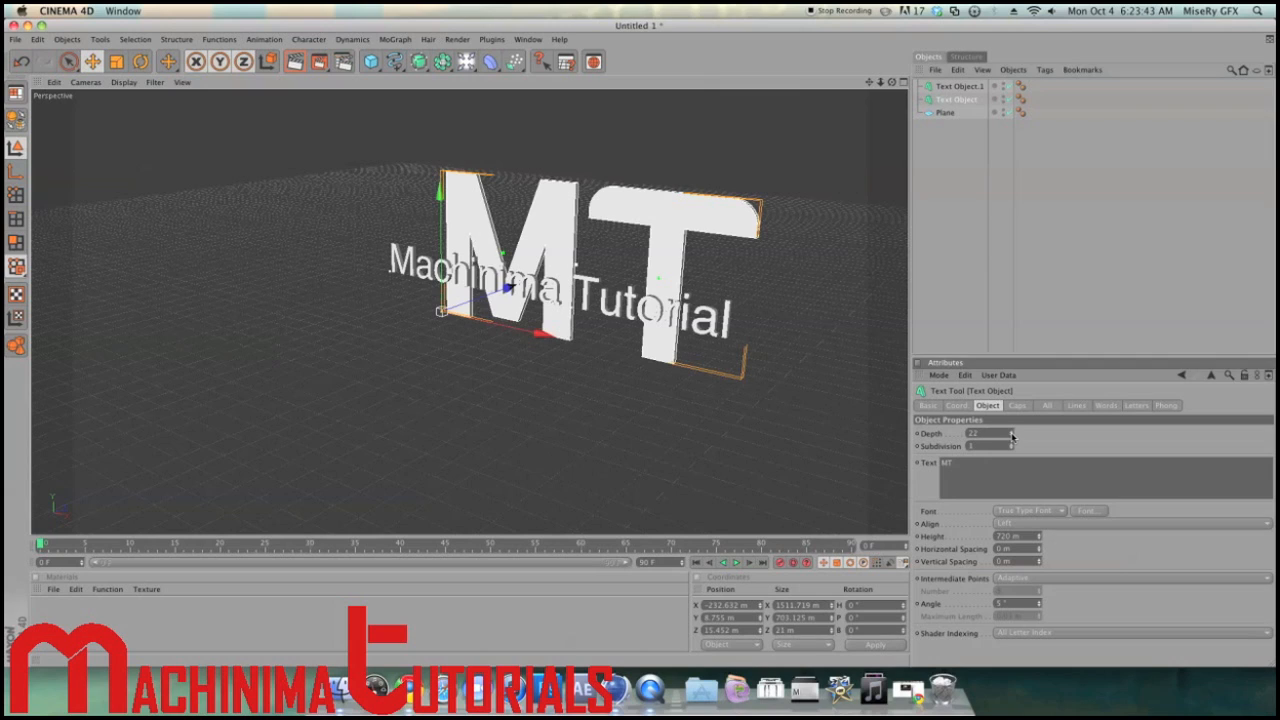
click(1011, 433)
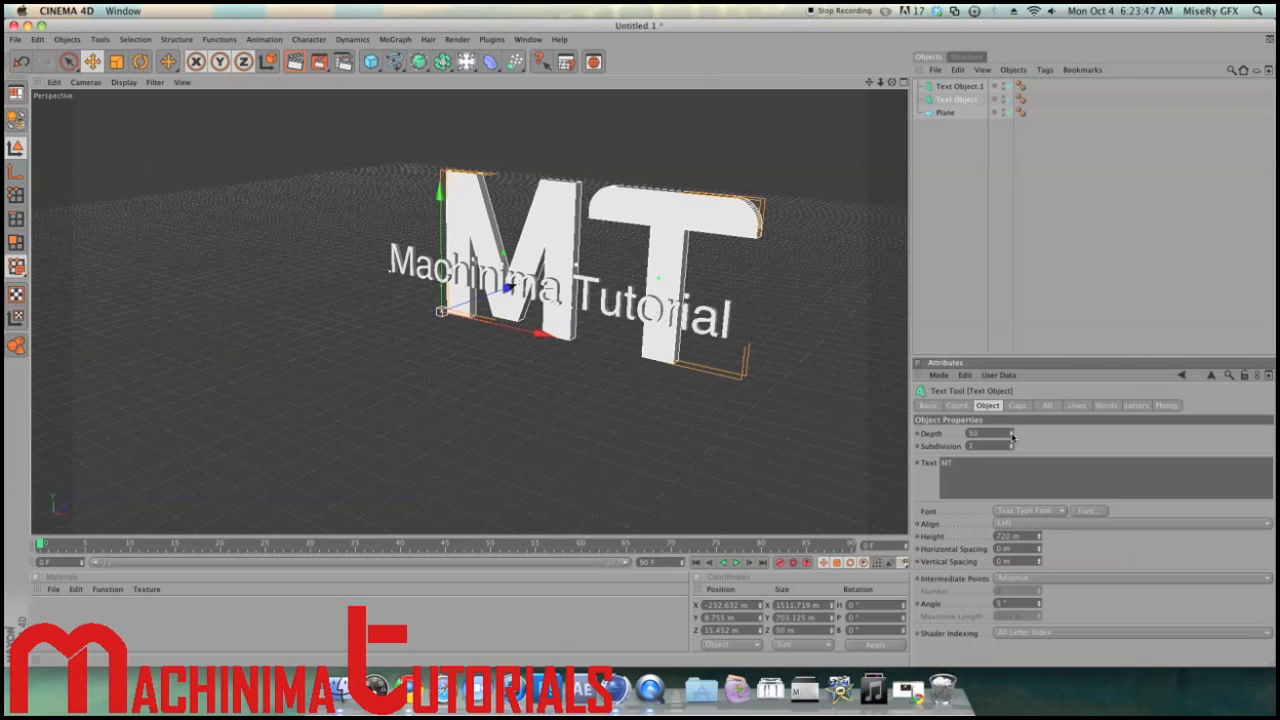
drag(892, 82, 1010, 120)
drag(1012, 433, 1012, 433)
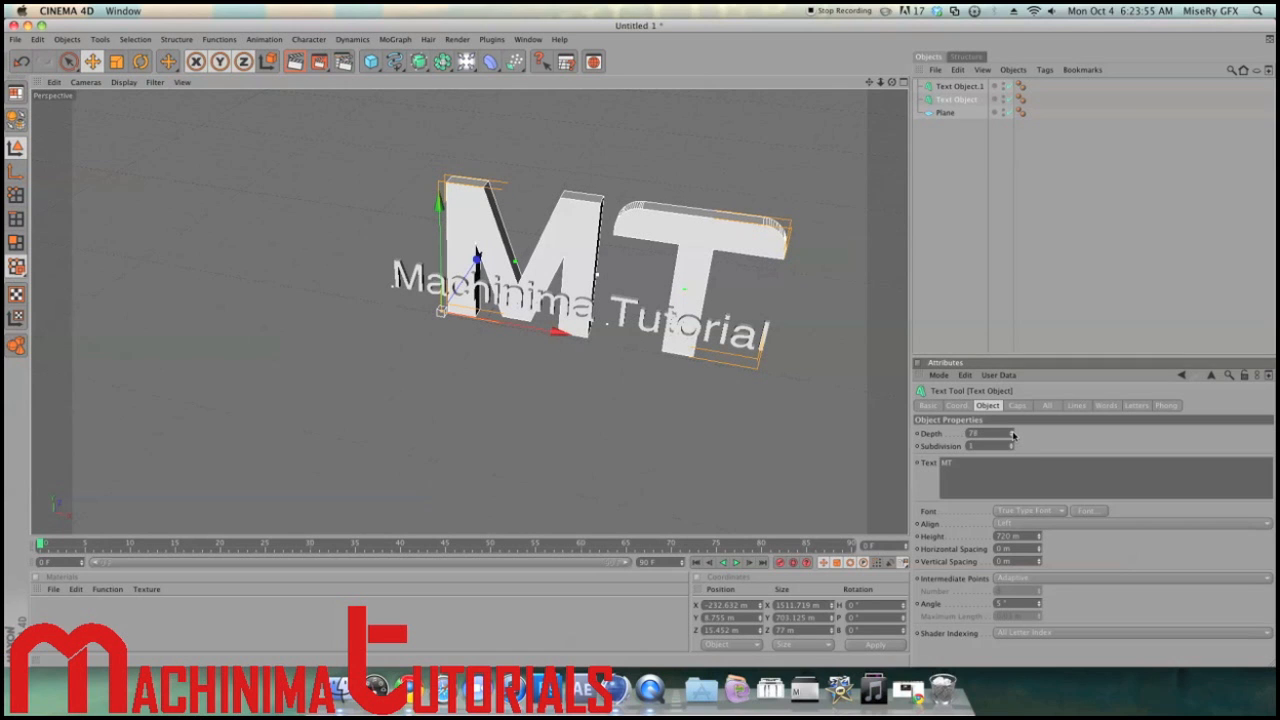
drag(892, 82, 950, 82)
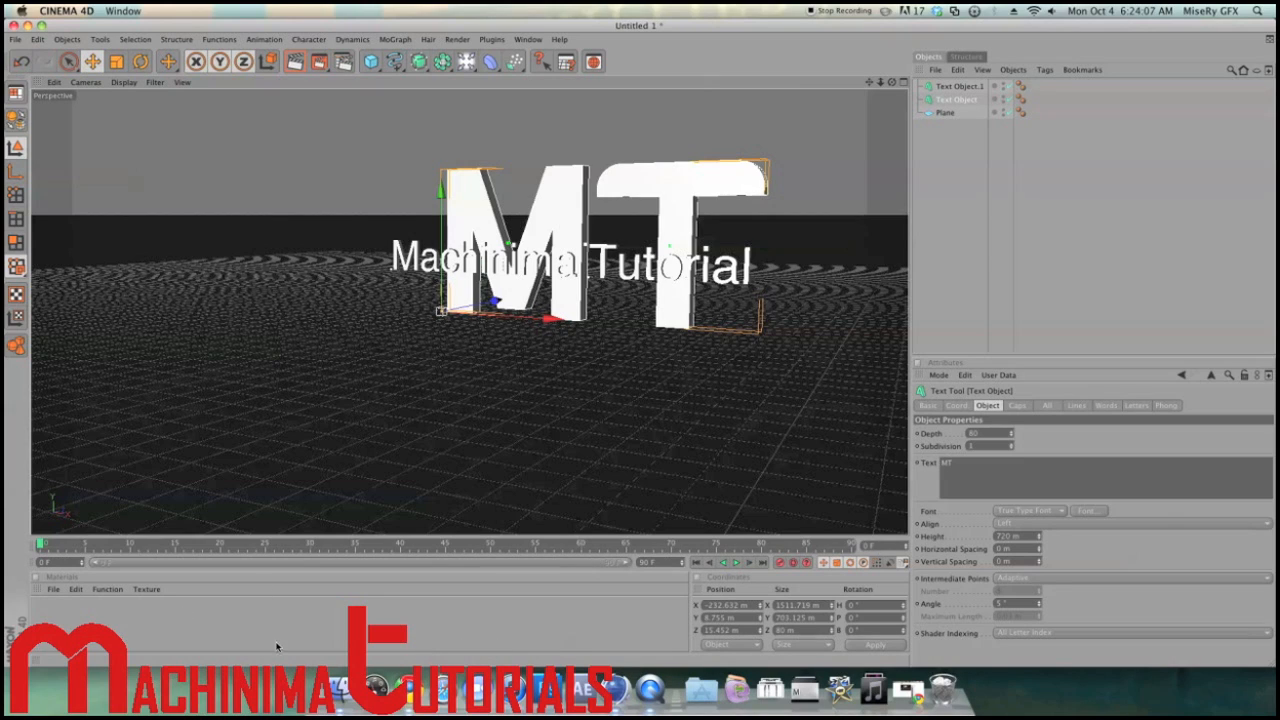
Create a new material and set its color to a dark red with a red value of 153
click(57, 625)
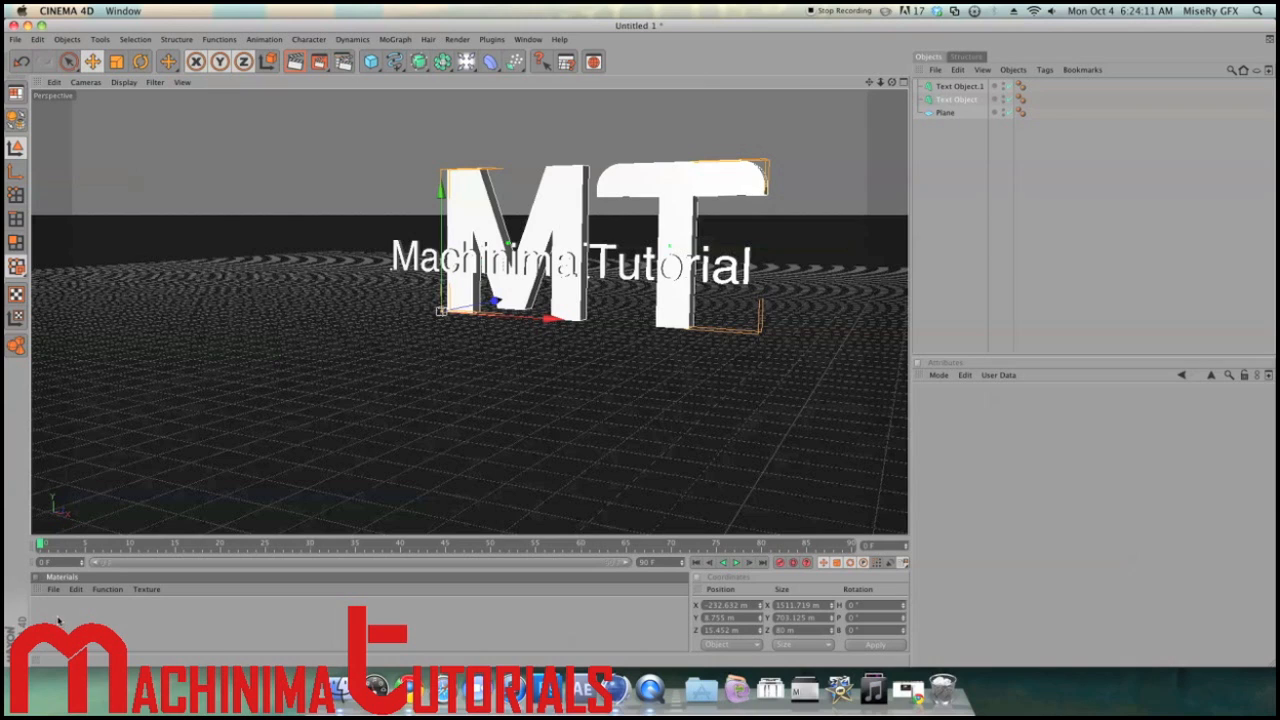
double_click(58, 621)
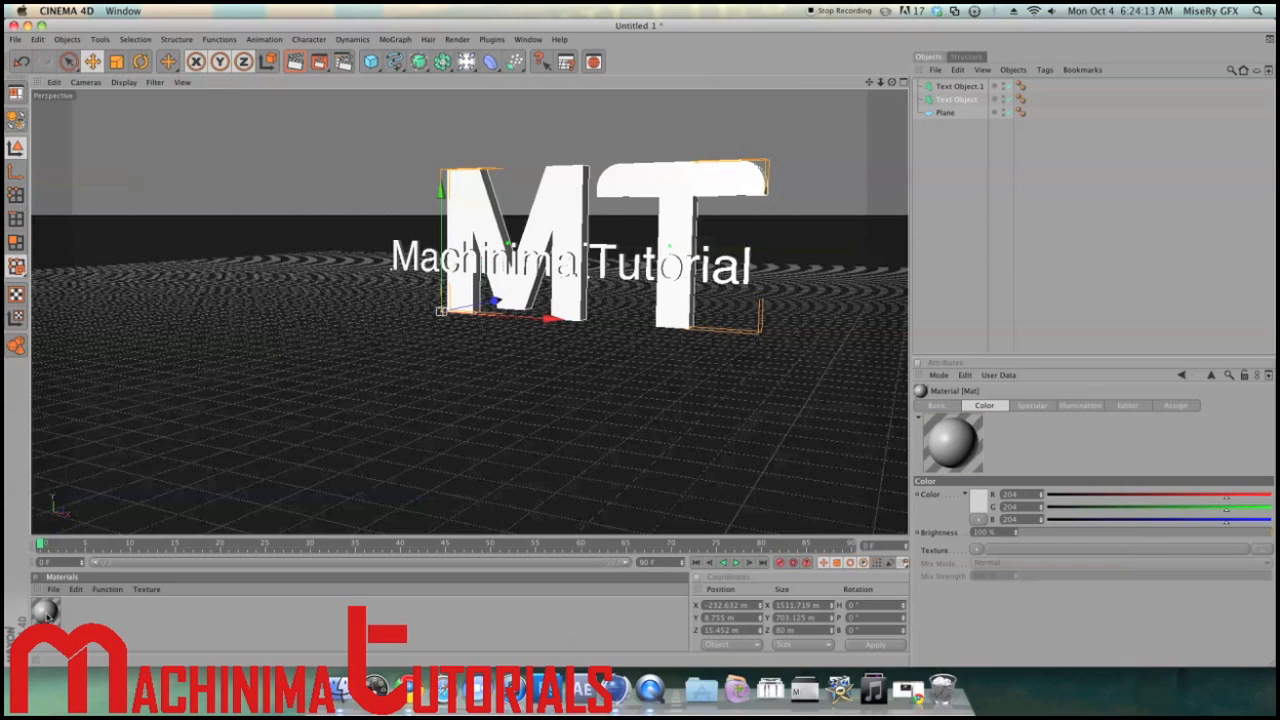
double_click(45, 613)
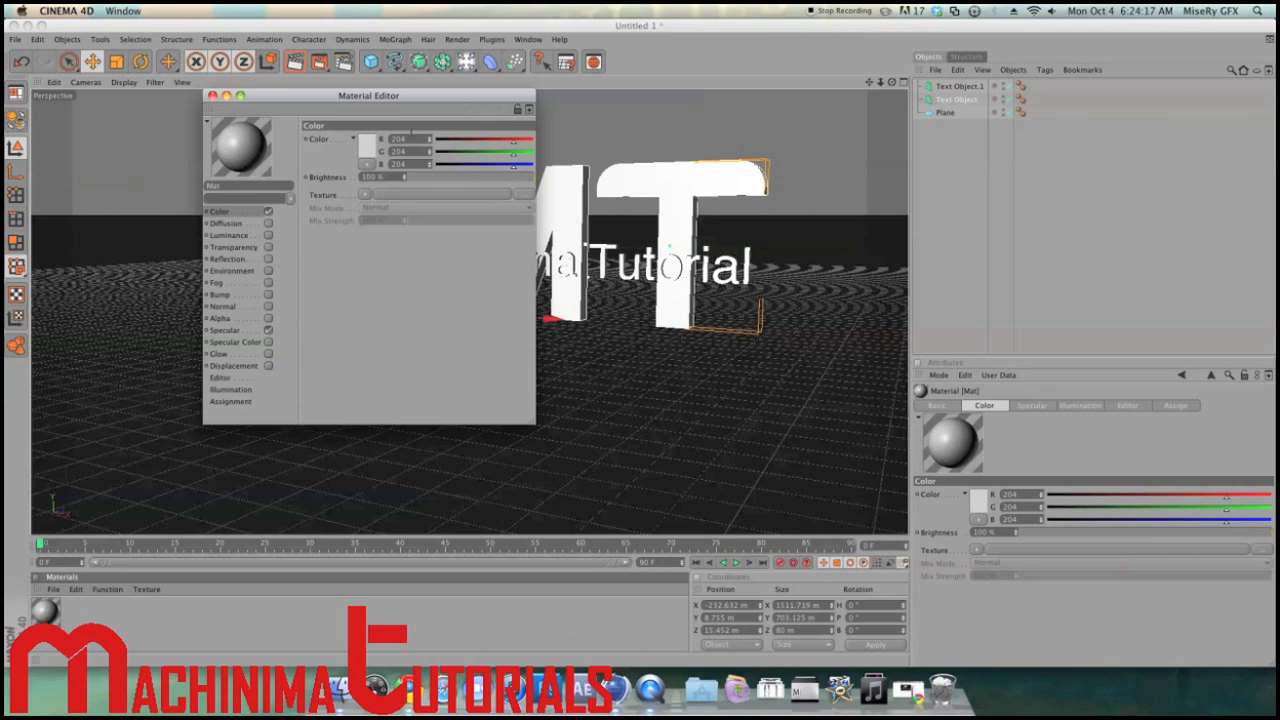
click(363, 147)
drag(366, 148, 371, 135)
click(386, 200)
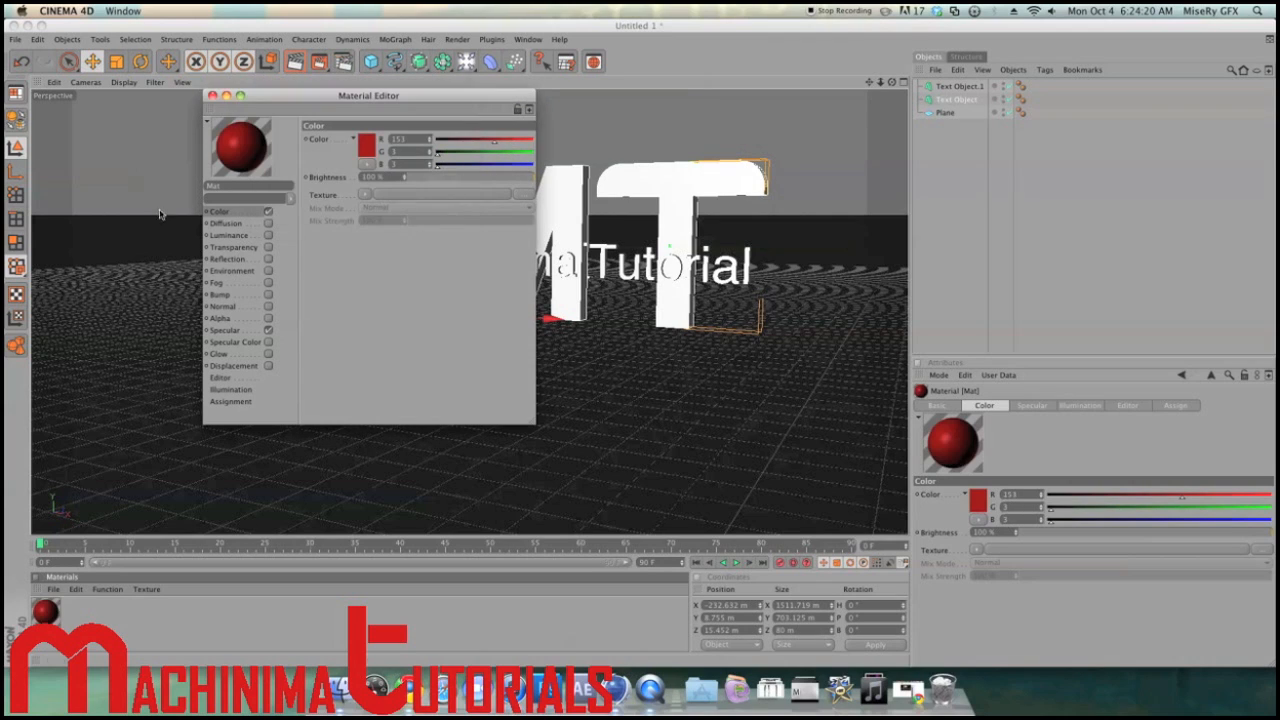
Enable reflection on the red material at 22% brightness and apply the material to the "Machinima Tutorial" text
click(228, 259)
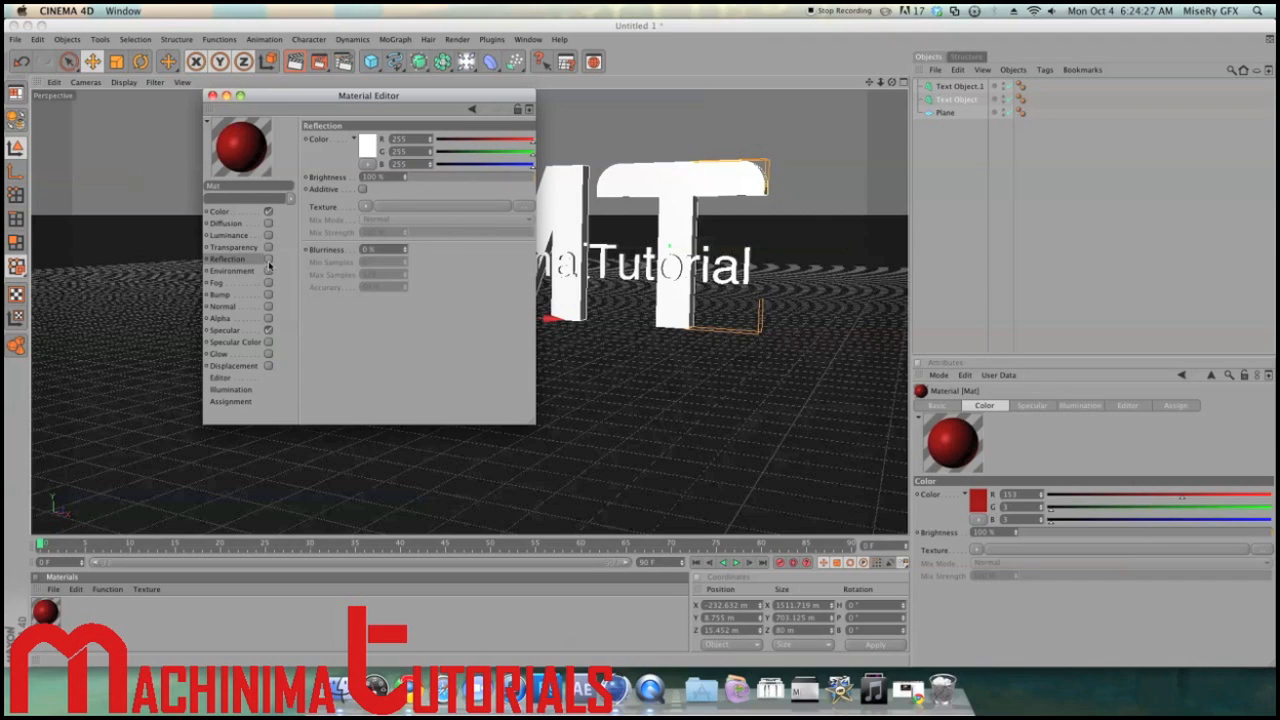
click(268, 259)
click(432, 177)
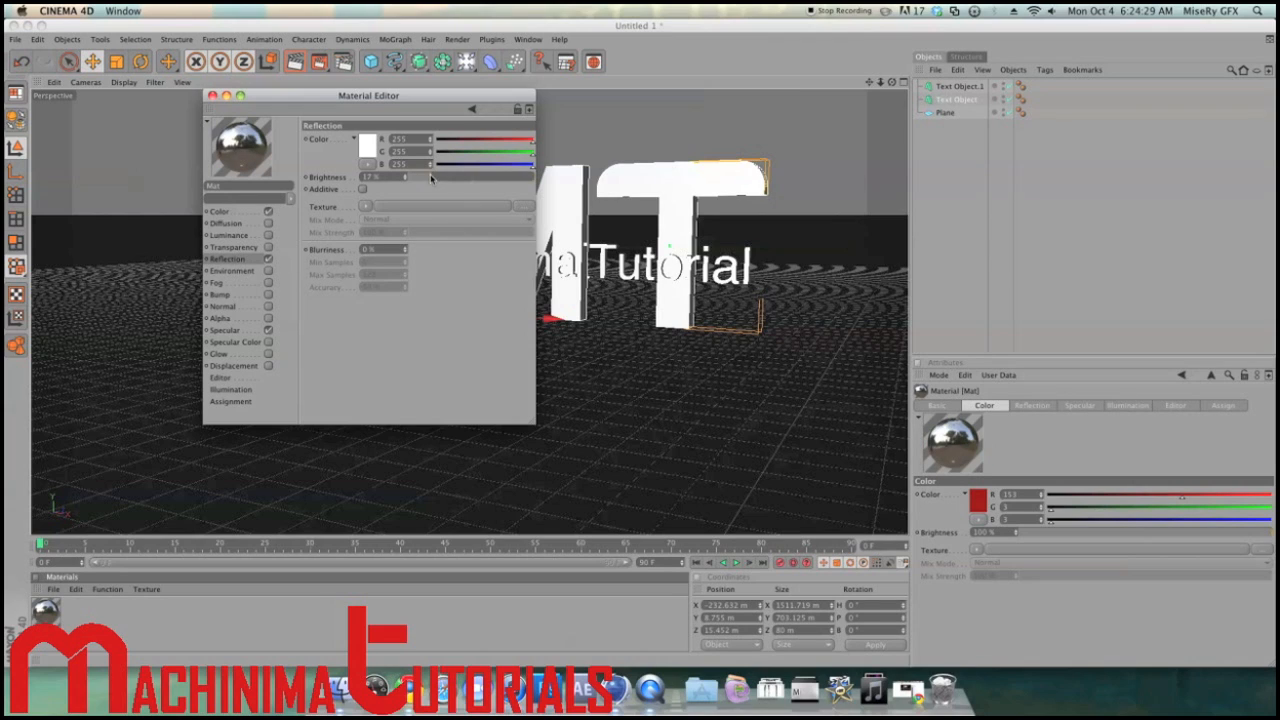
drag(426, 178, 446, 177)
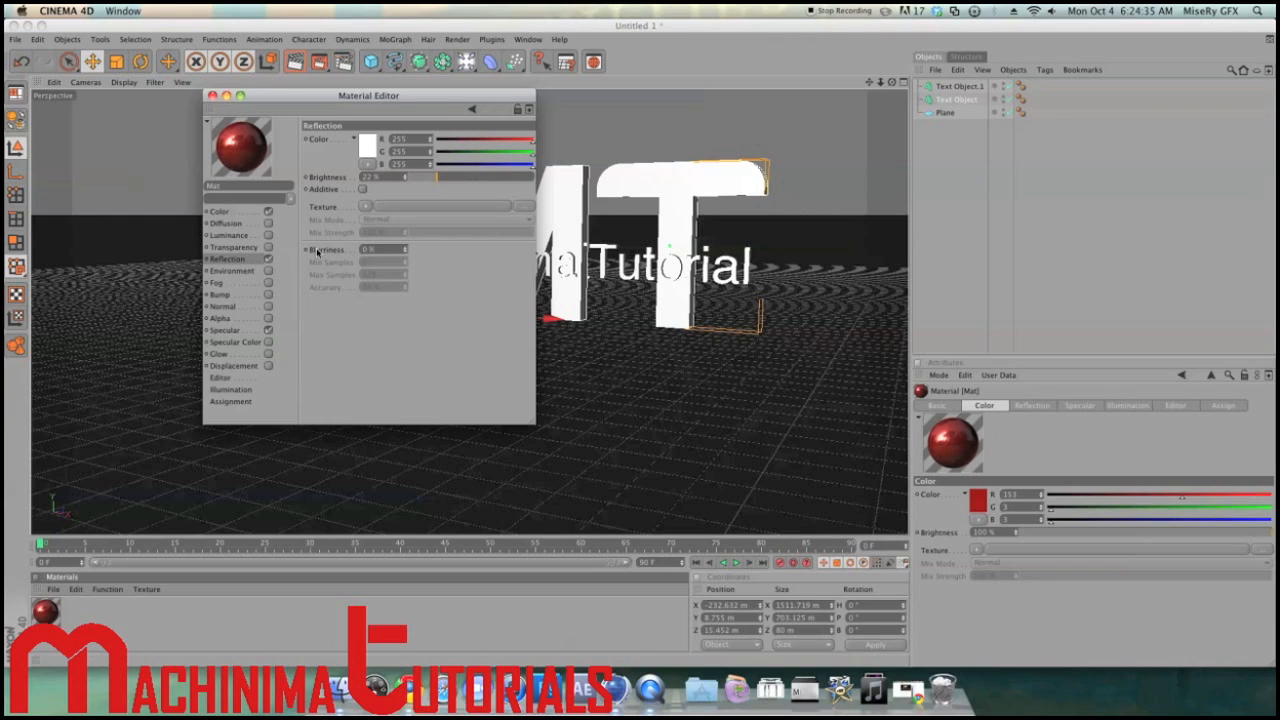
click(212, 95)
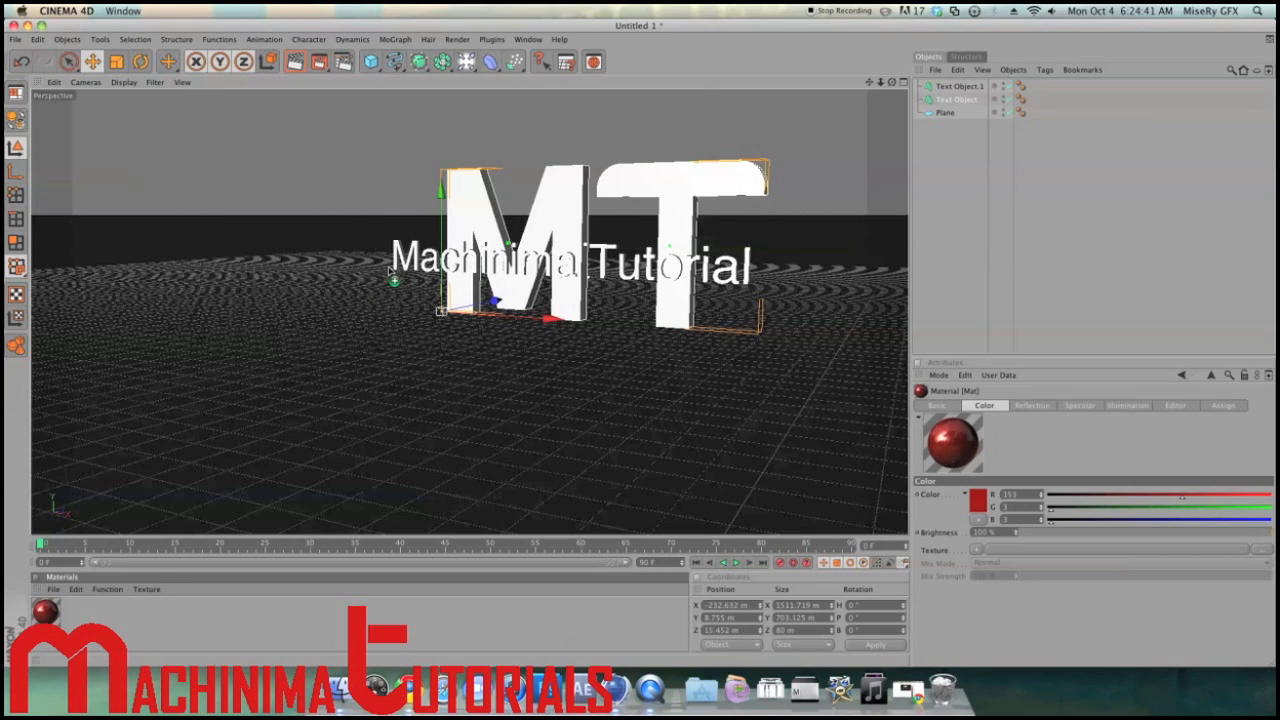
drag(397, 290, 400, 259)
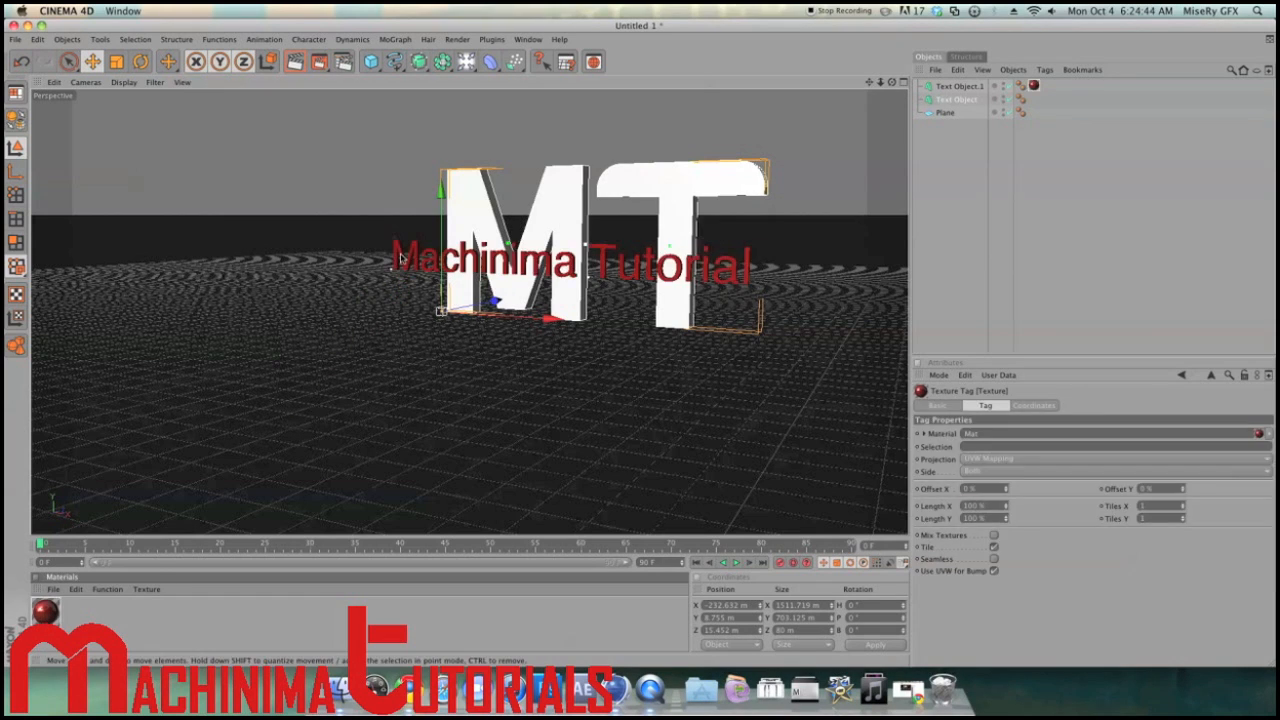
Create a second material and open it for editing
click(112, 624)
double_click(112, 624)
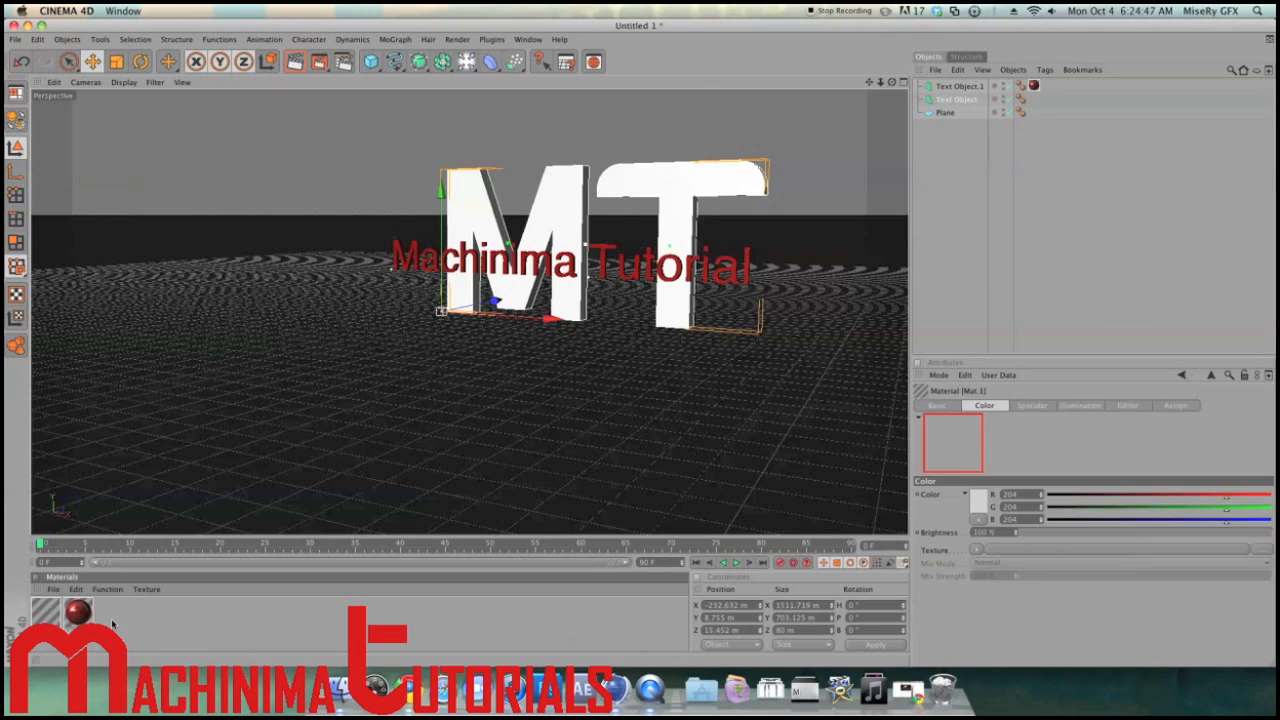
double_click(46, 612)
click(368, 146)
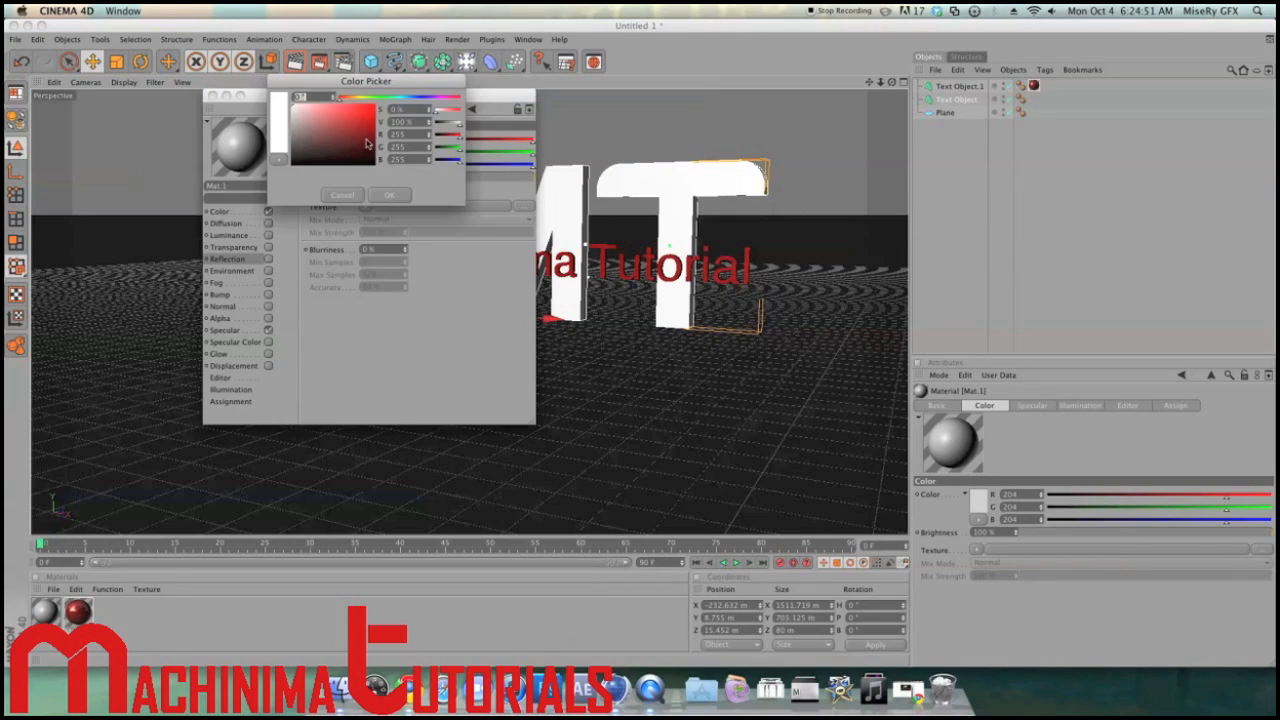
drag(371, 183, 287, 71)
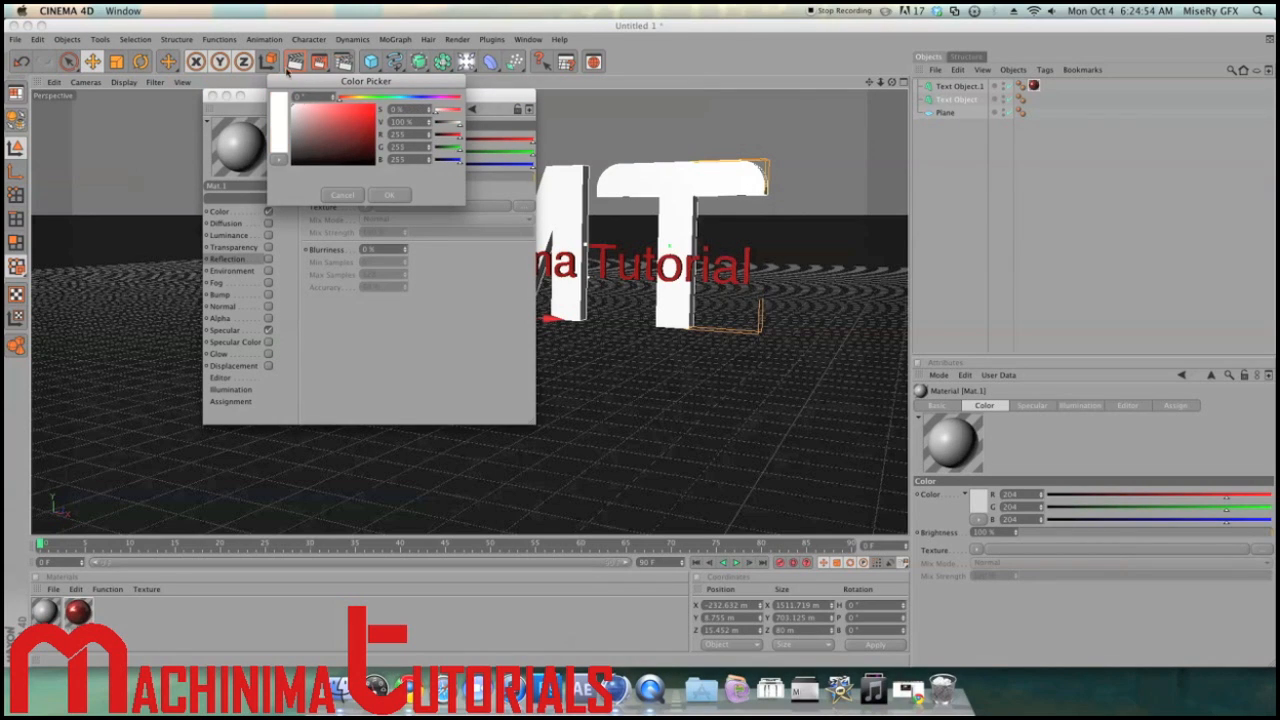
click(348, 200)
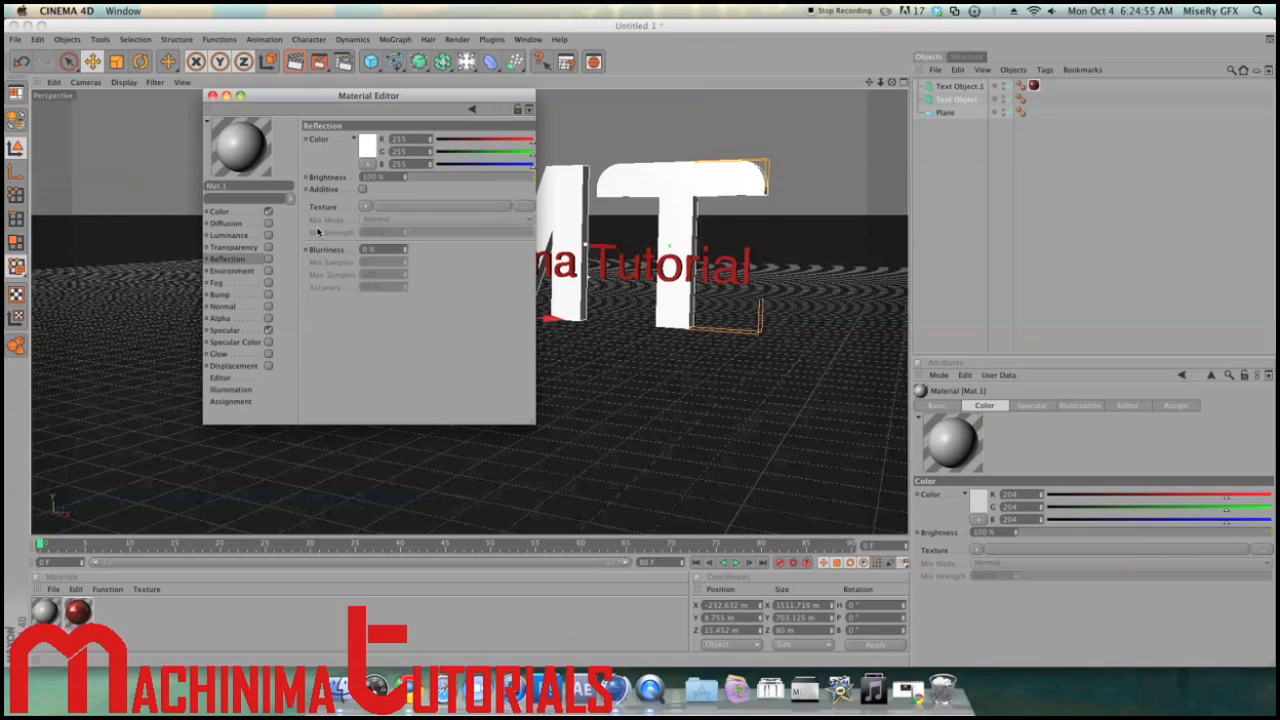
Set the second material's color to black (R 0, G 0, B 0)
click(220, 211)
click(374, 156)
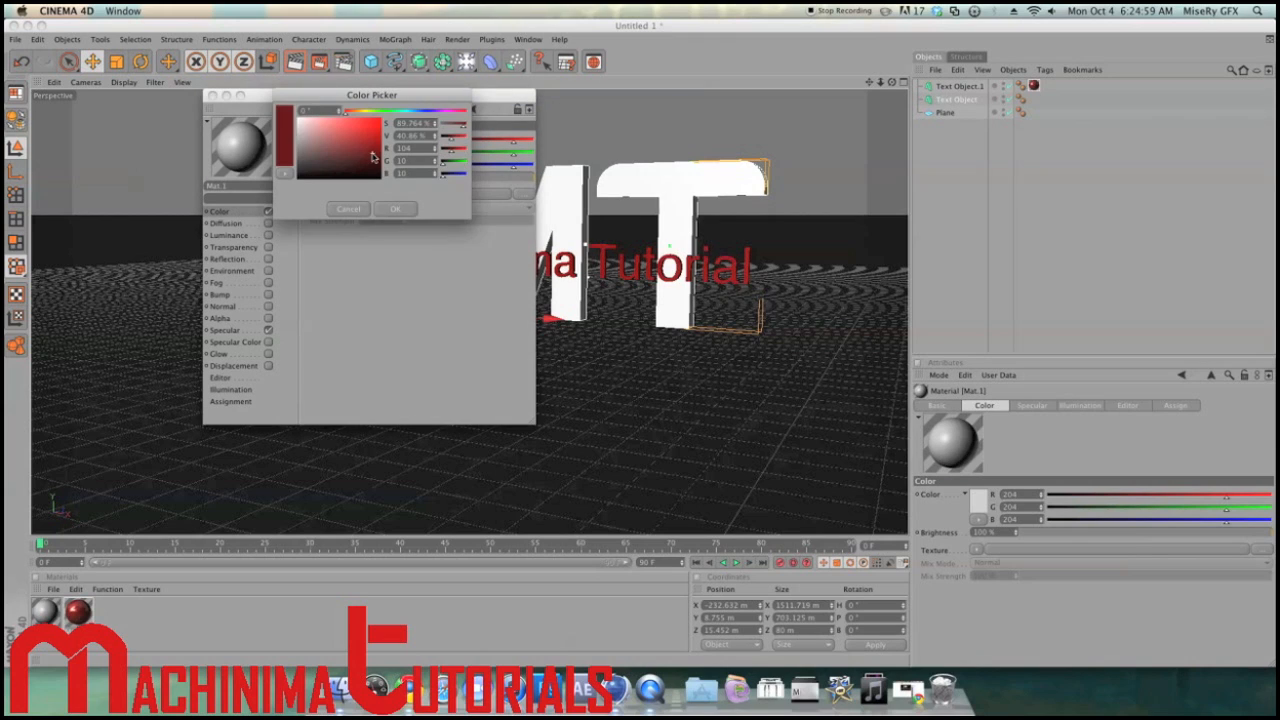
click(398, 208)
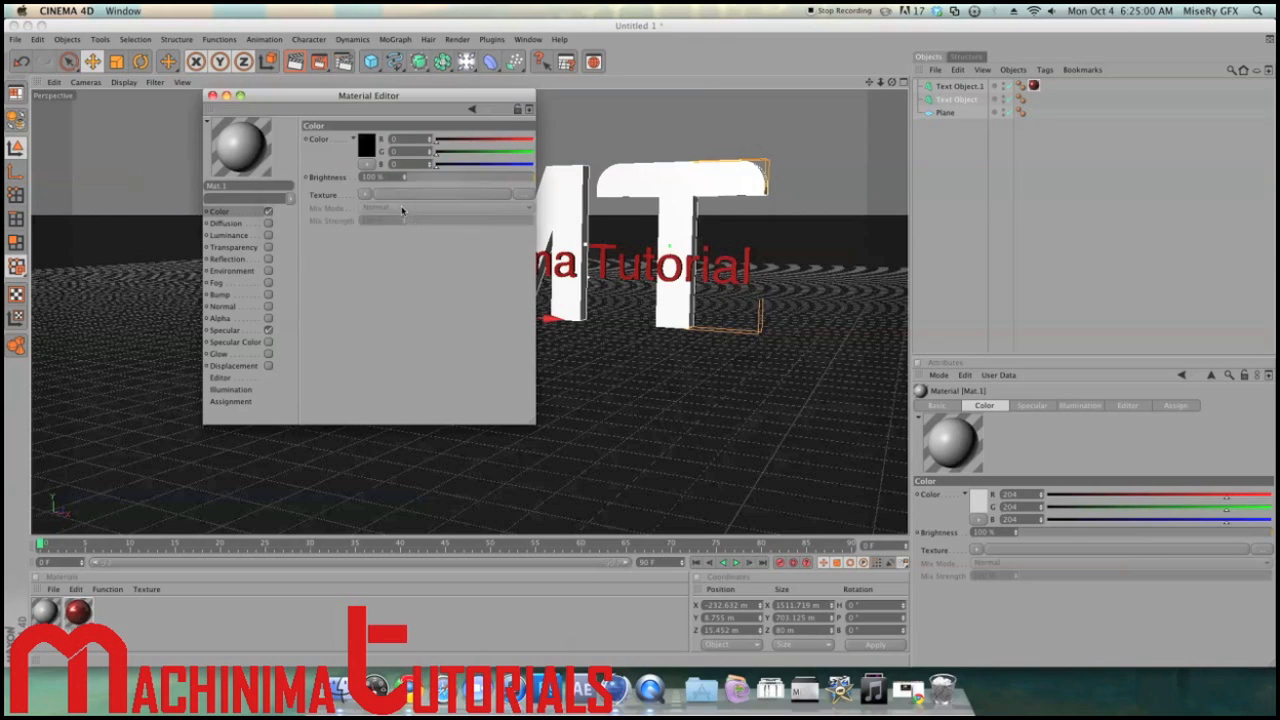
Enable reflection on the black material at 22% brightness and apply the material to the MT text
click(228, 259)
click(268, 259)
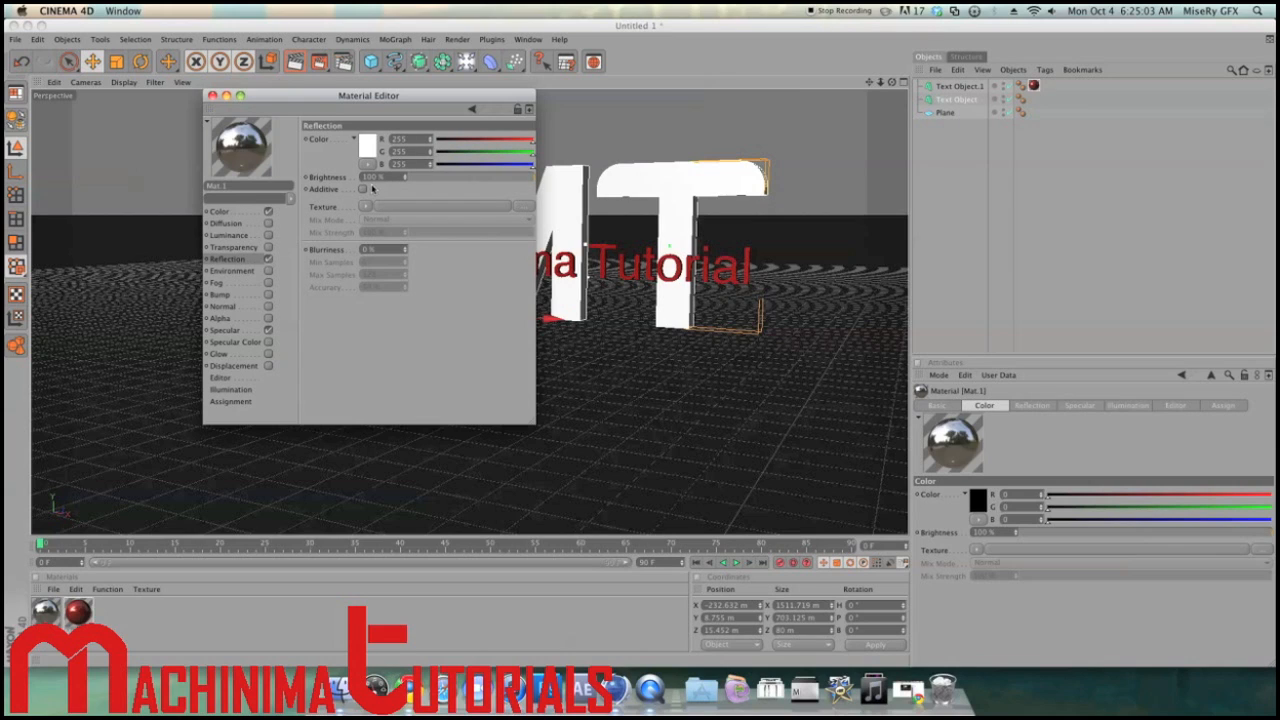
click(443, 177)
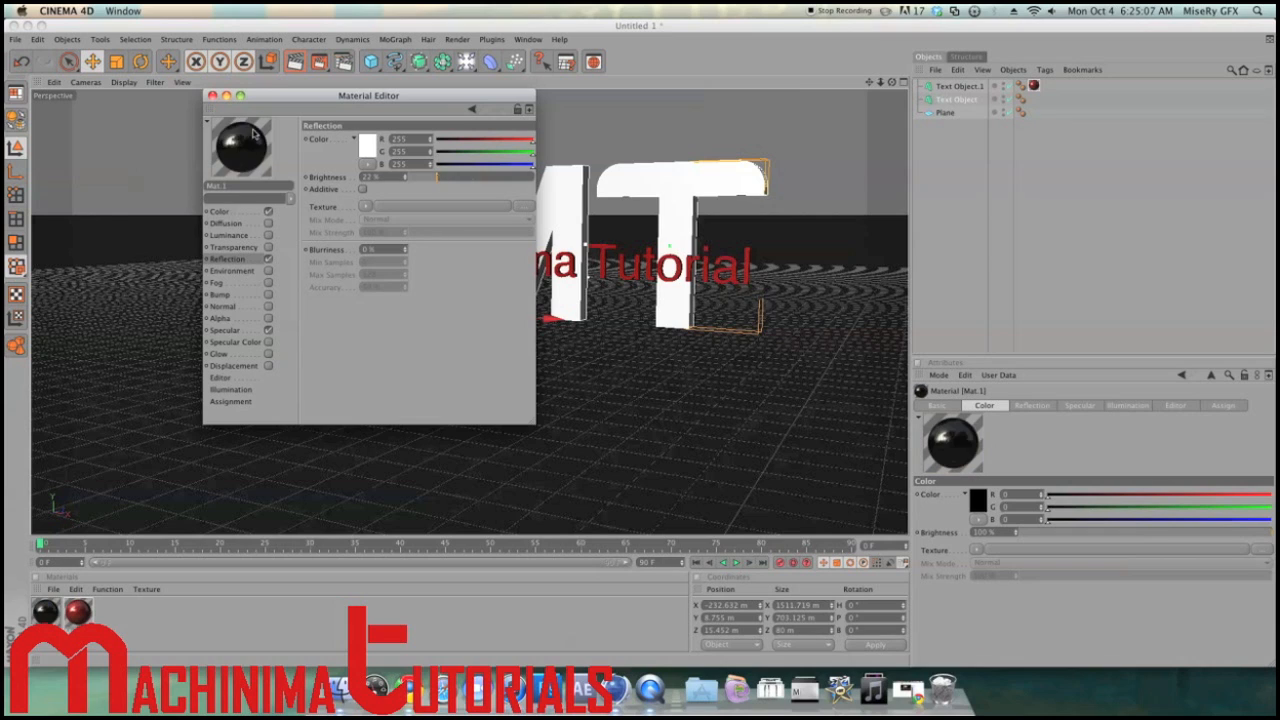
click(212, 95)
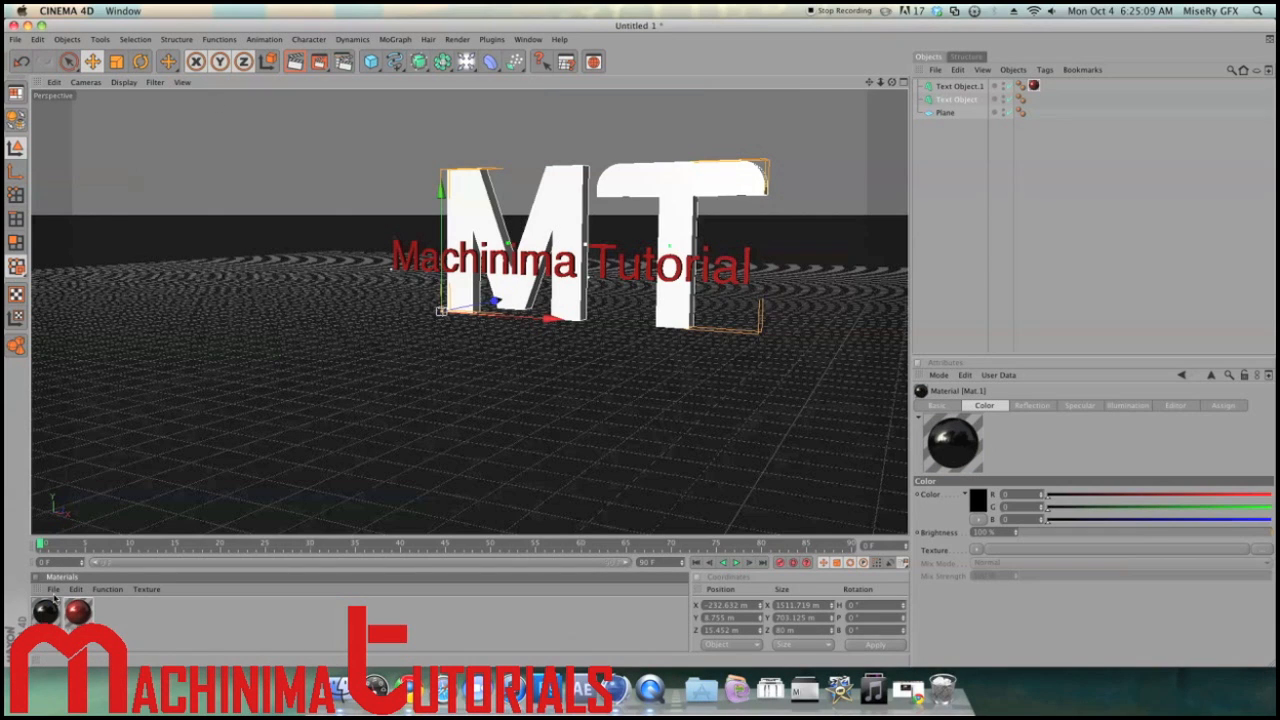
drag(50, 606, 476, 199)
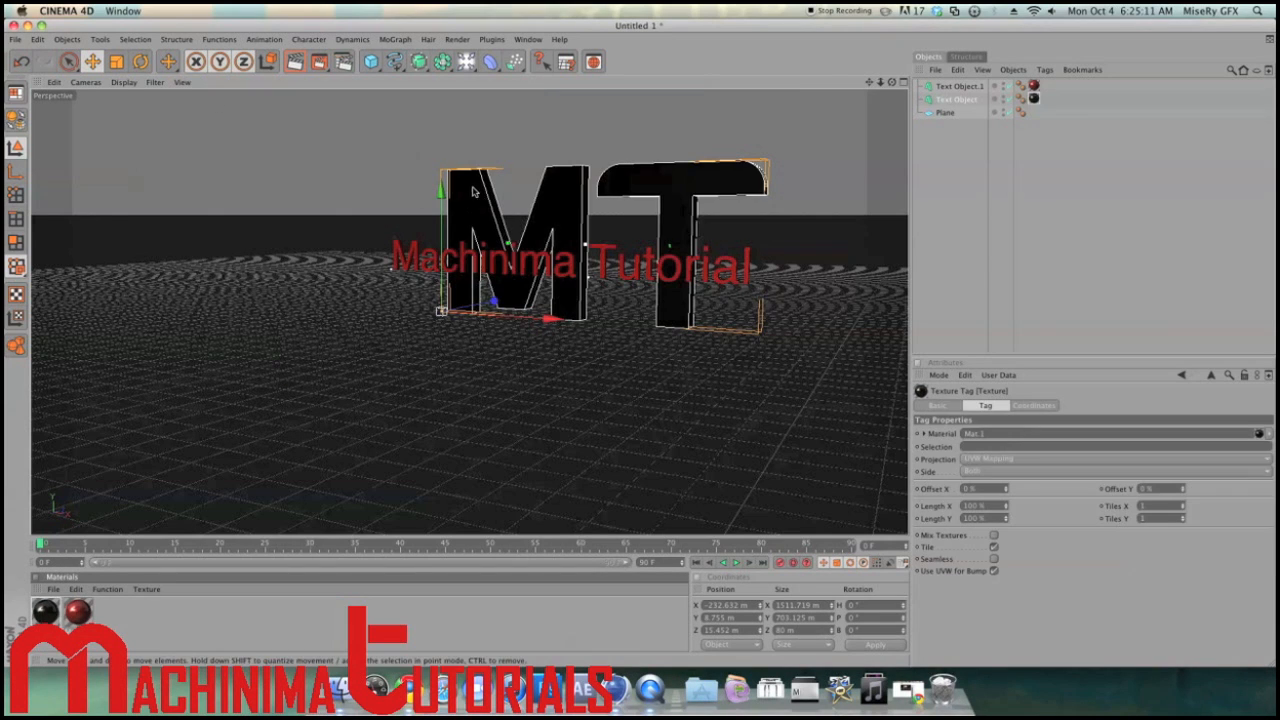
Add two lights and move the second one in front of and above the text, about X -119 m, Y 741 m, Z -1038 m
mouse_move(892, 82)
mouse_down()
mouse_move(836, 82)
mouse_move(870, 82)
mouse_up()
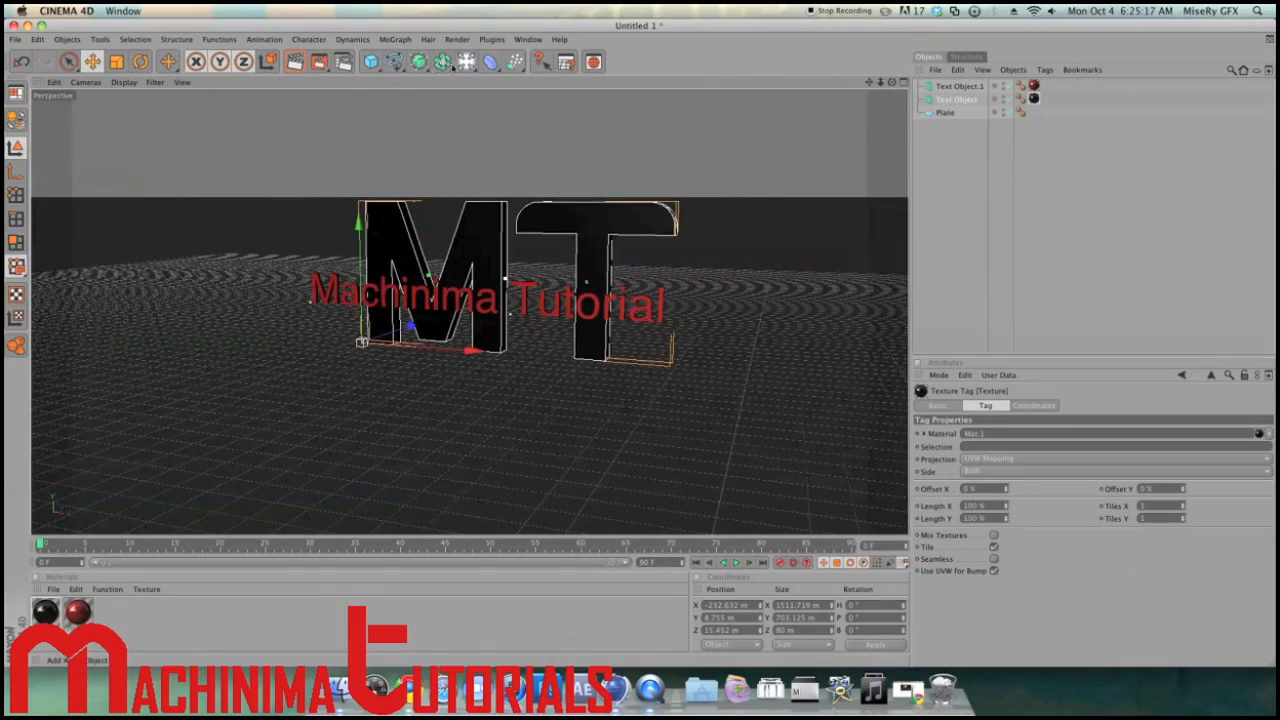
click(467, 62)
click(467, 62)
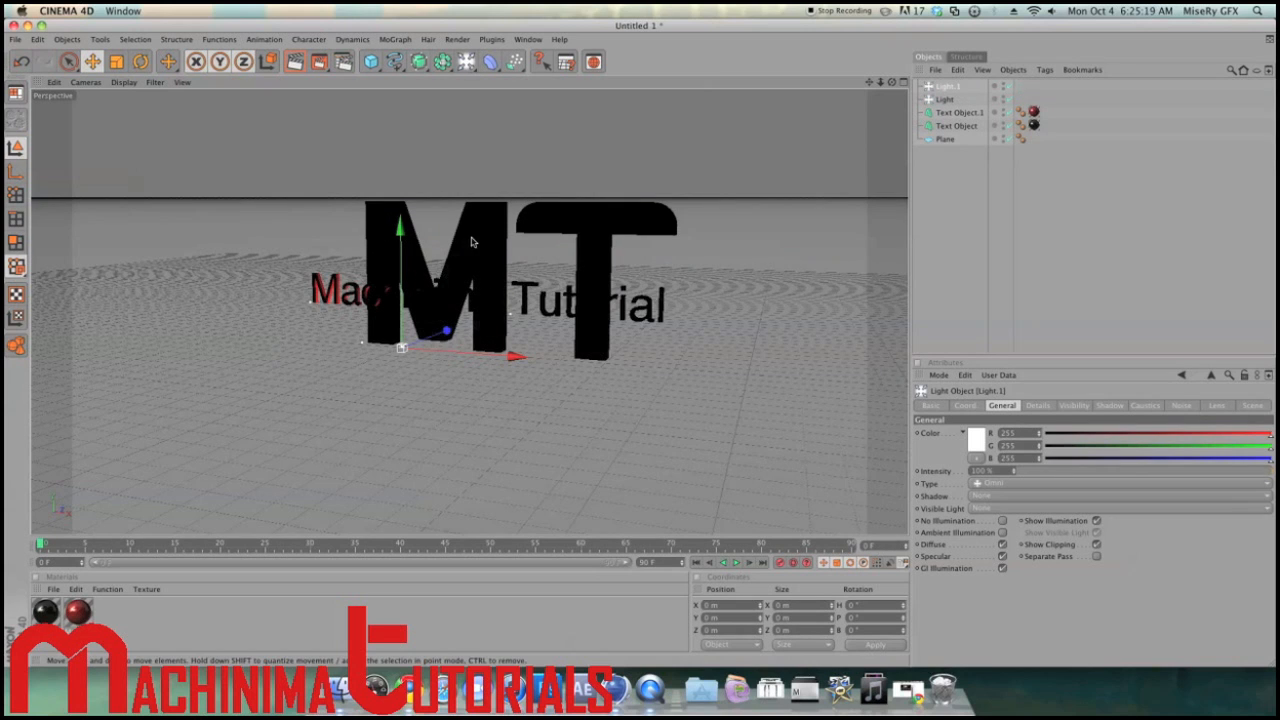
drag(449, 327, 336, 374)
drag(271, 282, 268, 80)
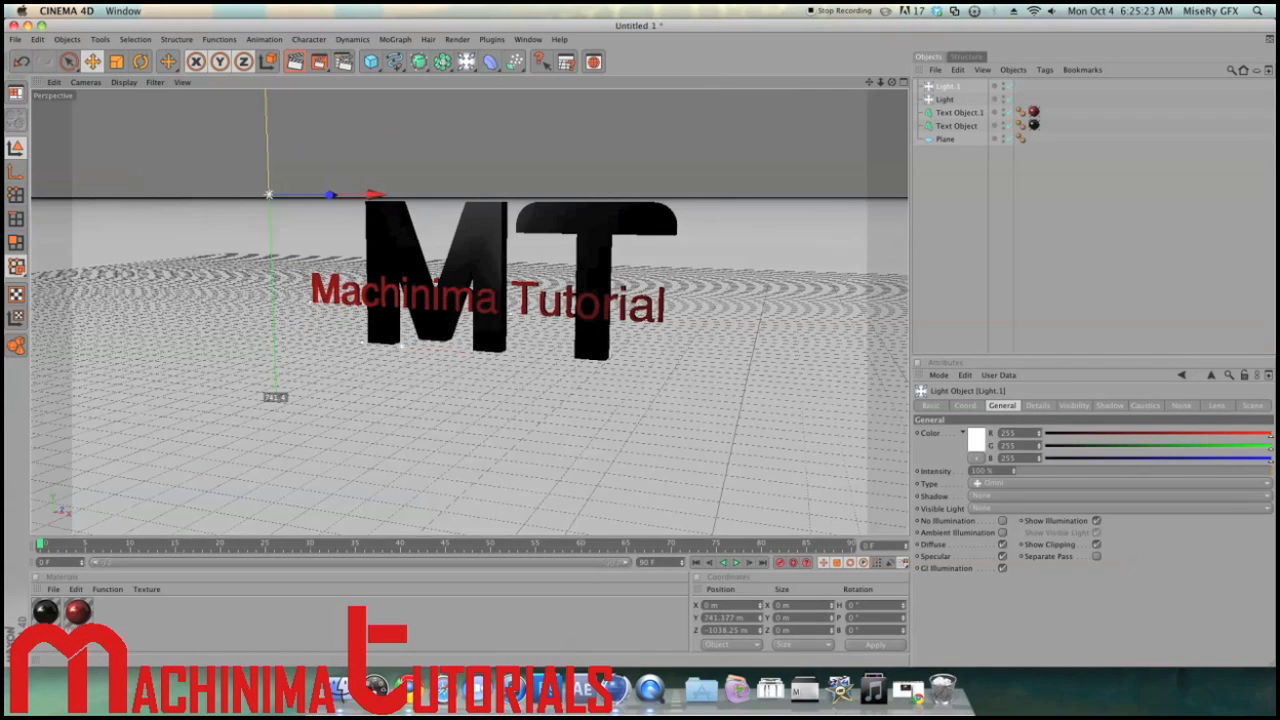
drag(332, 199, 305, 197)
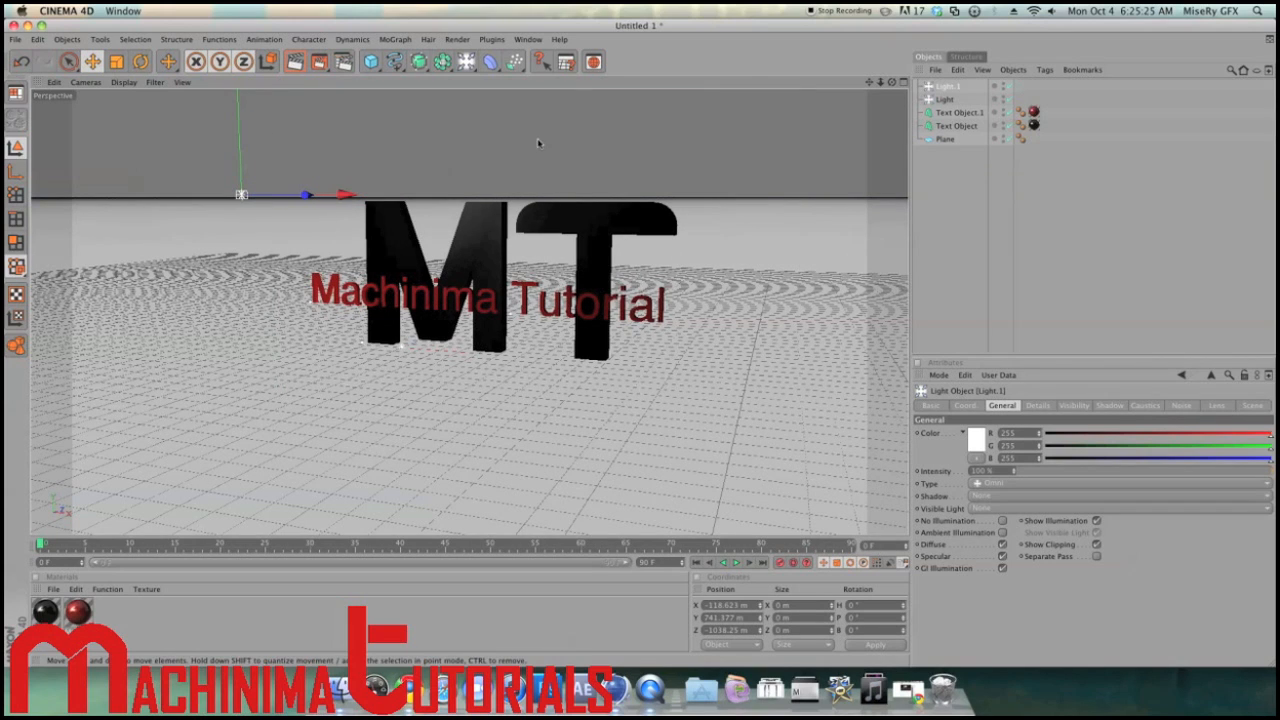
Move the first light behind and above the text, about Y 813 m and Z 1735 m, and render a preview
click(946, 100)
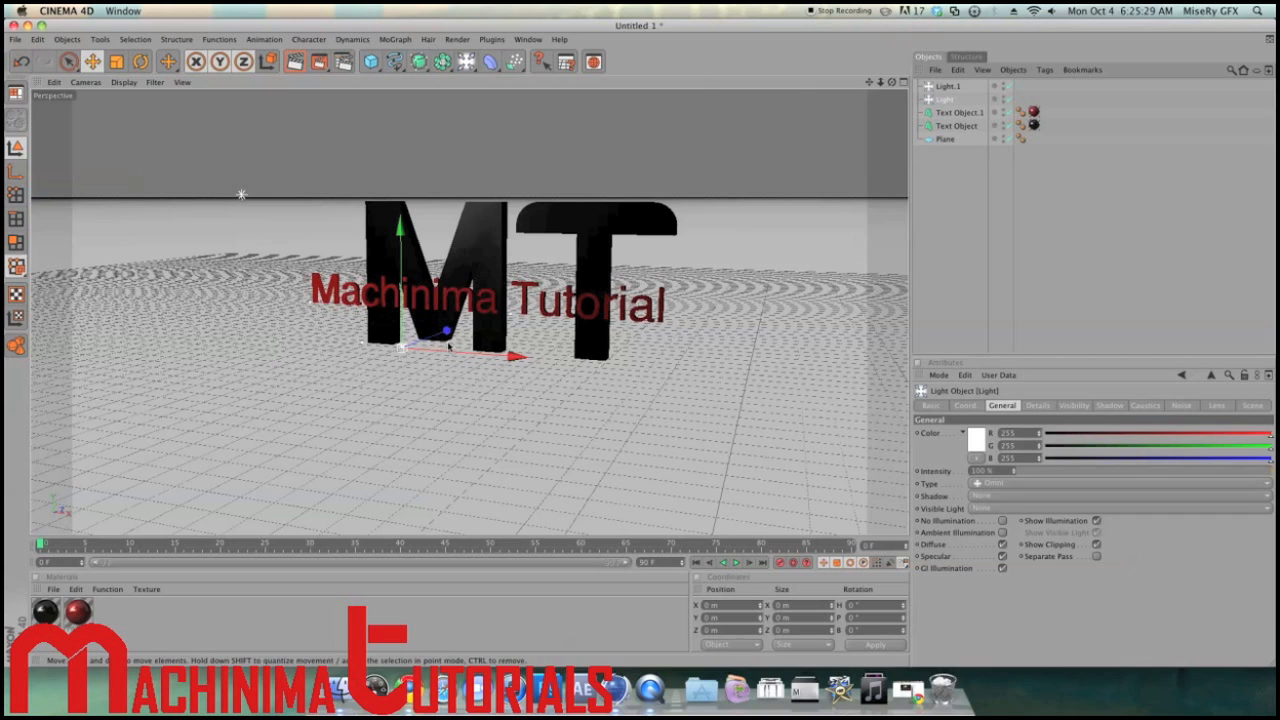
drag(447, 337, 523, 330)
drag(521, 198, 521, 82)
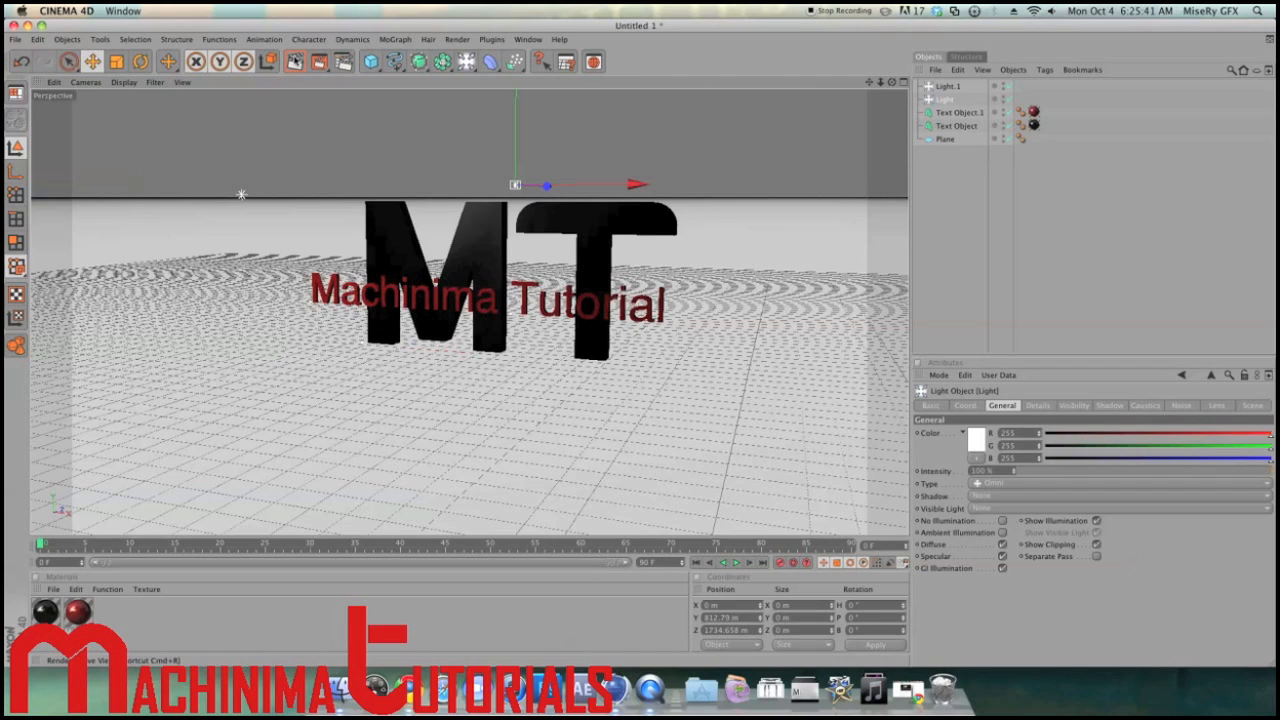
key(super+r)
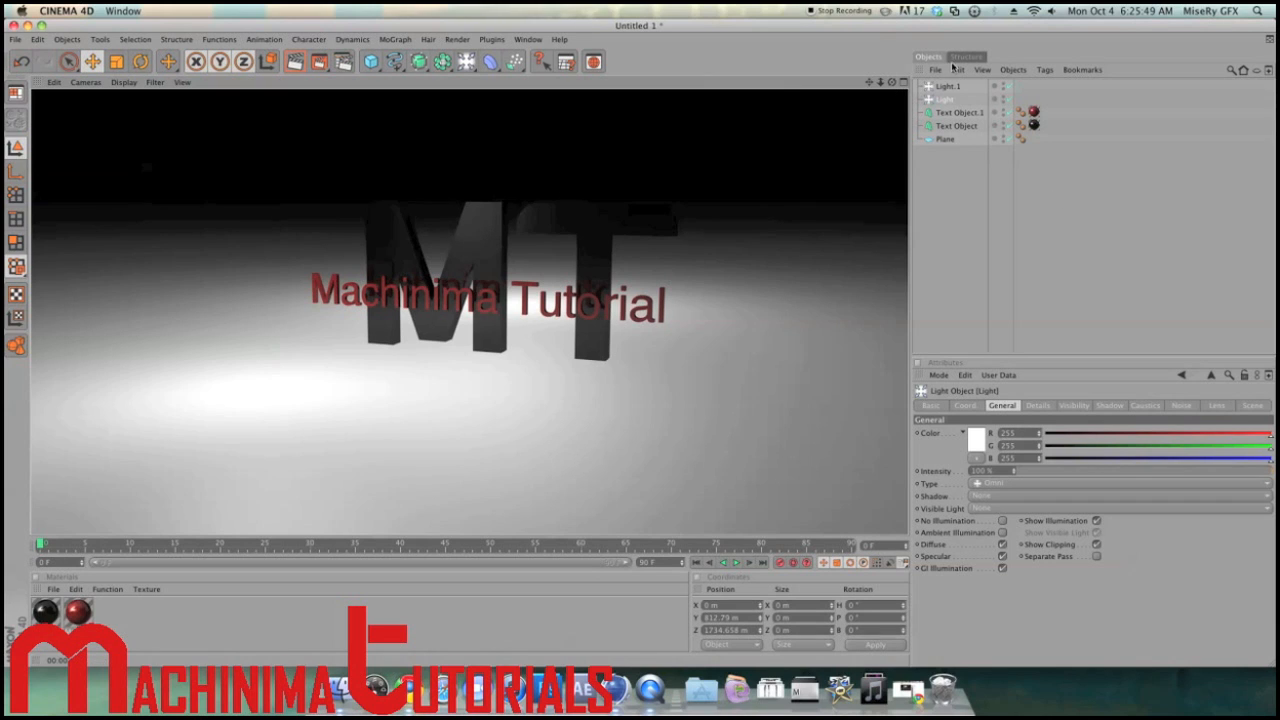
click(238, 187)
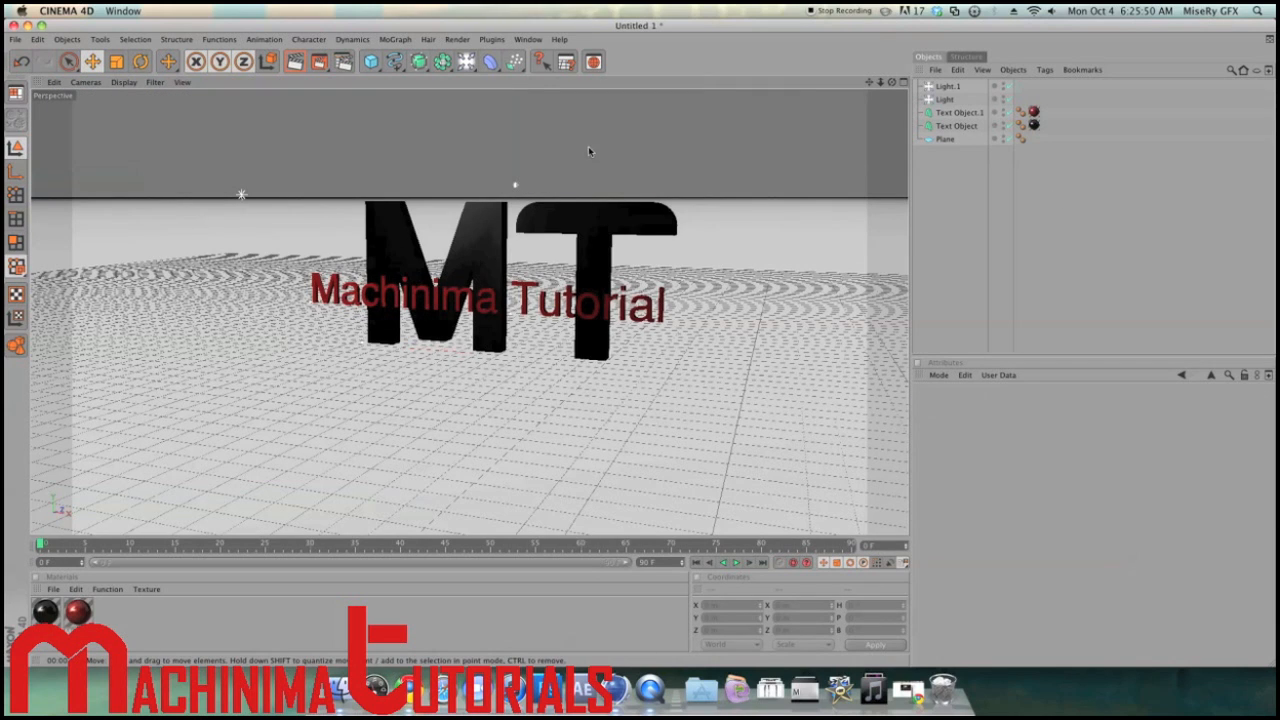
Raise the light behind the text to about Y 1551 m and render the view again
click(953, 100)
drag(517, 100, 517, 5)
click(501, 104)
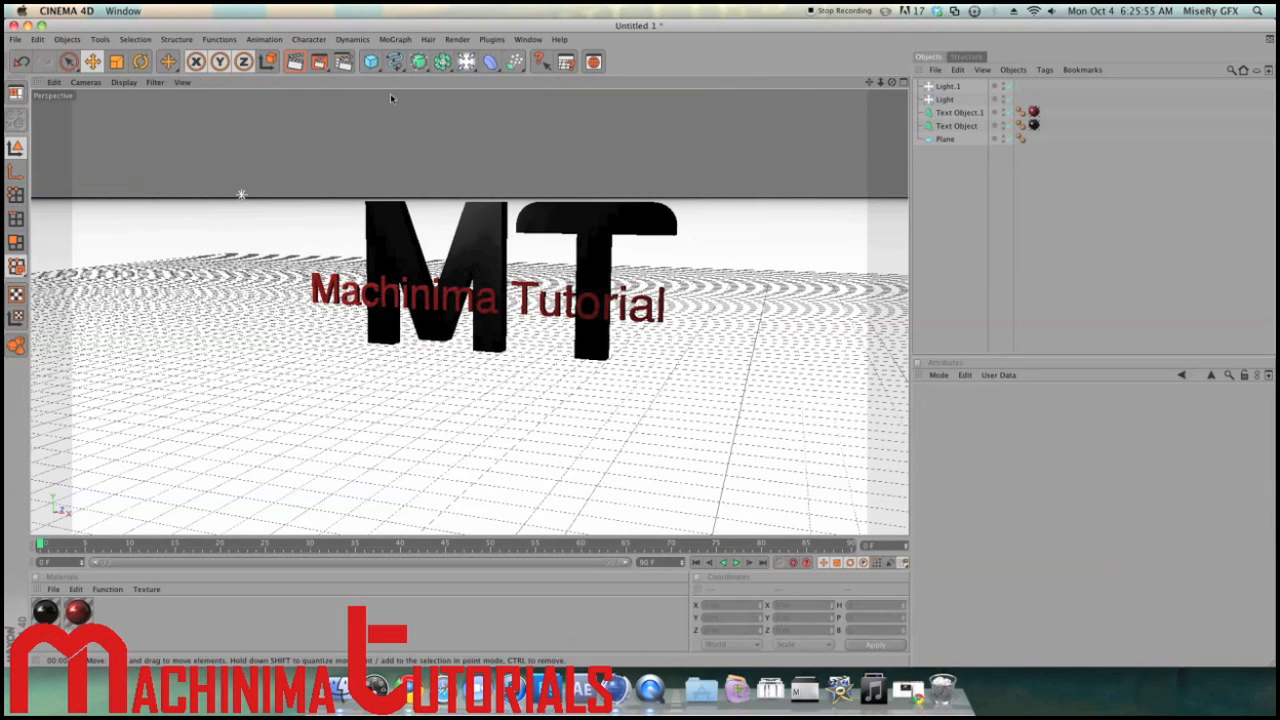
click(294, 61)
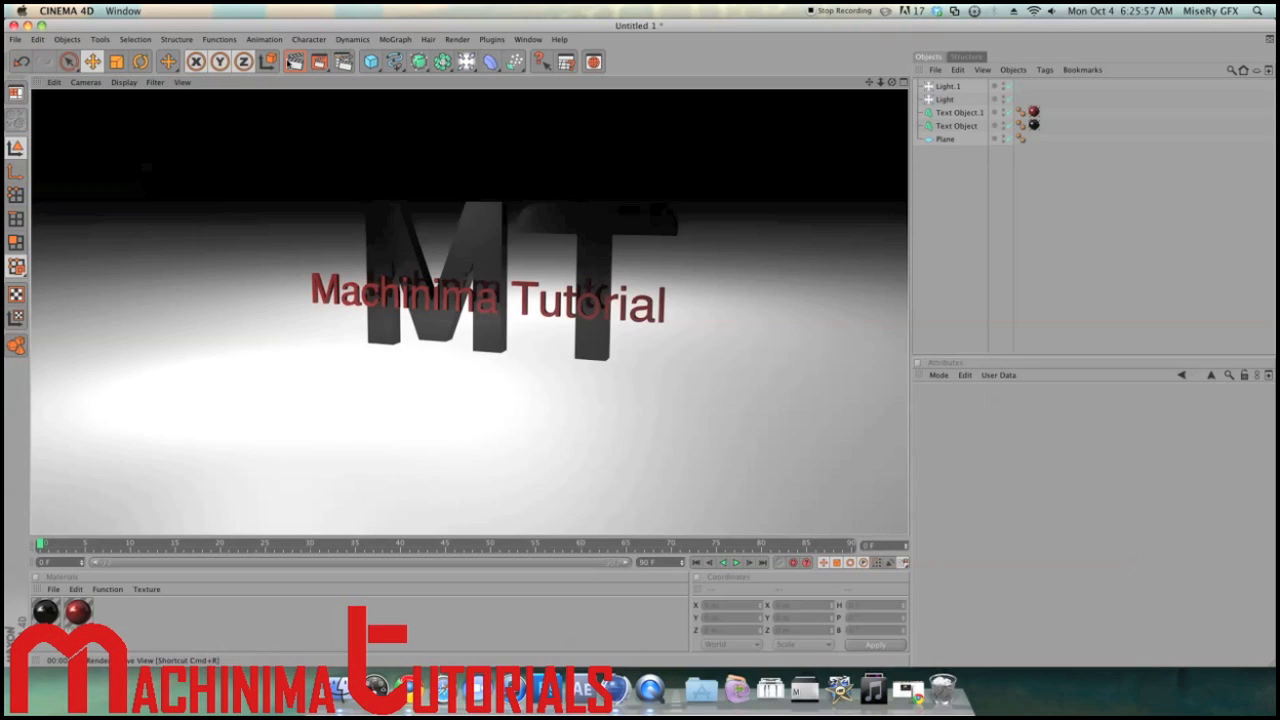
Raise the light in front of the text to about Y 874 m
click(941, 97)
click(731, 171)
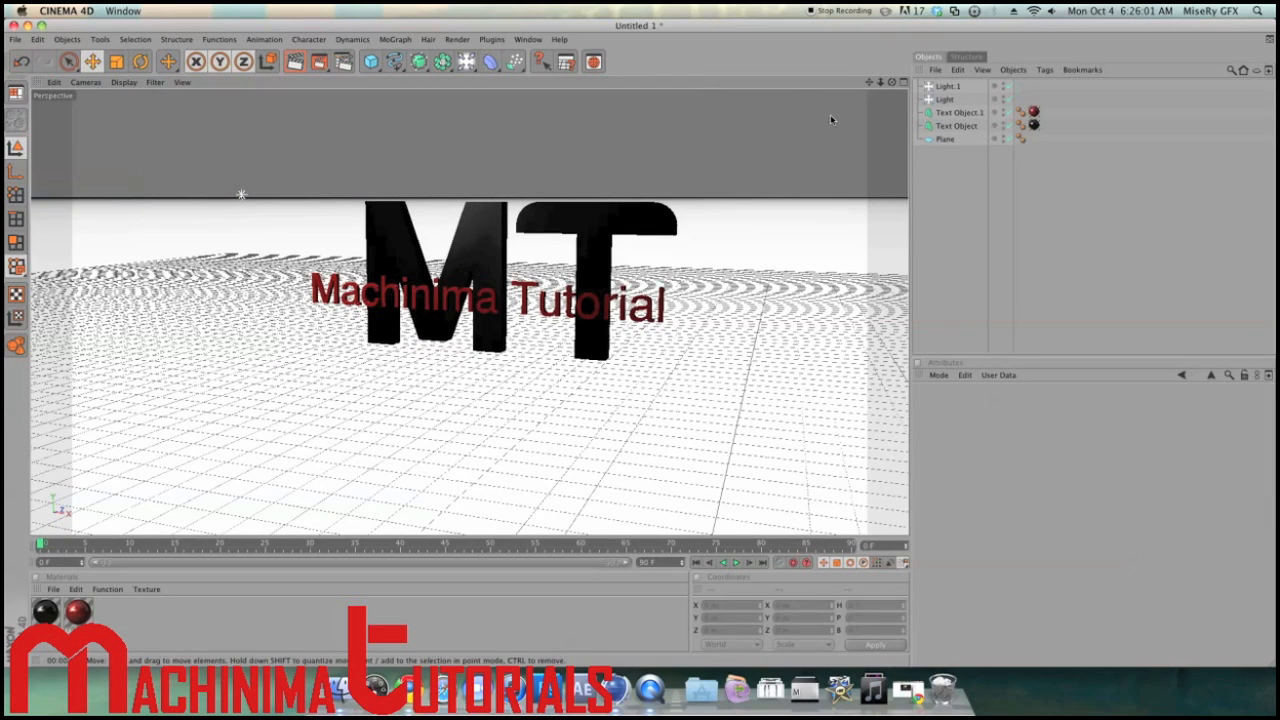
click(947, 86)
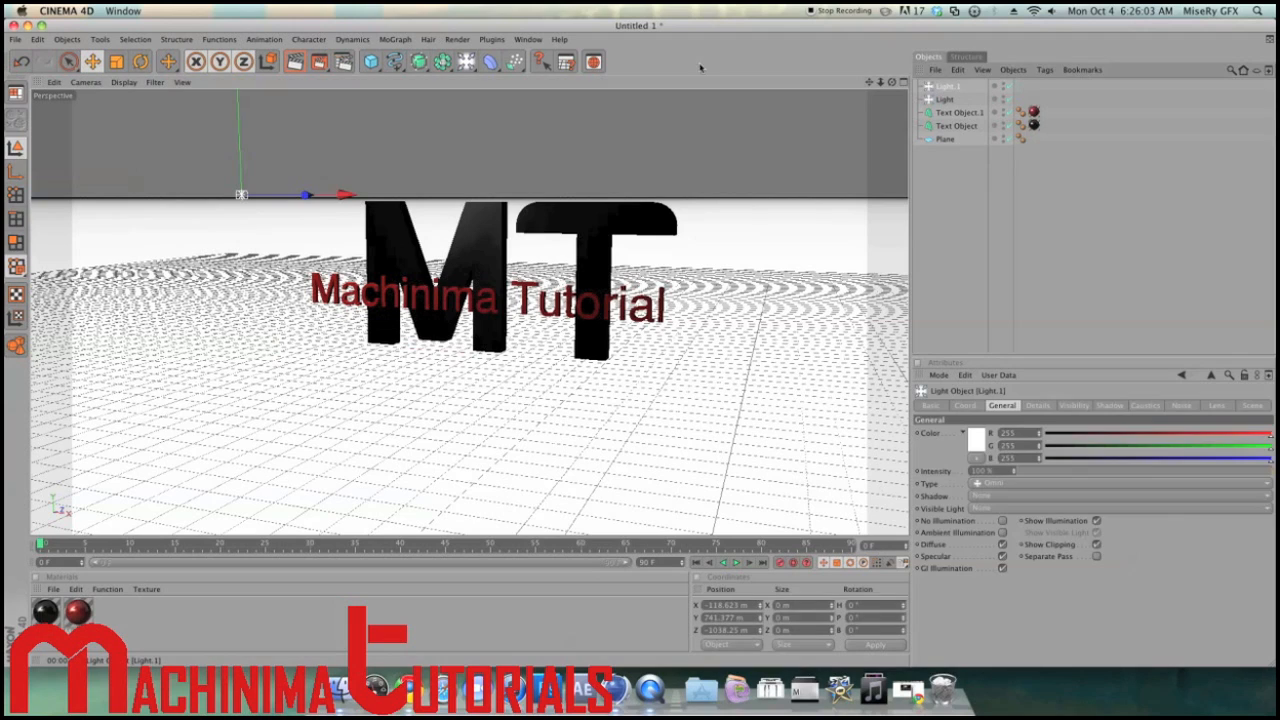
drag(240, 194, 240, 157)
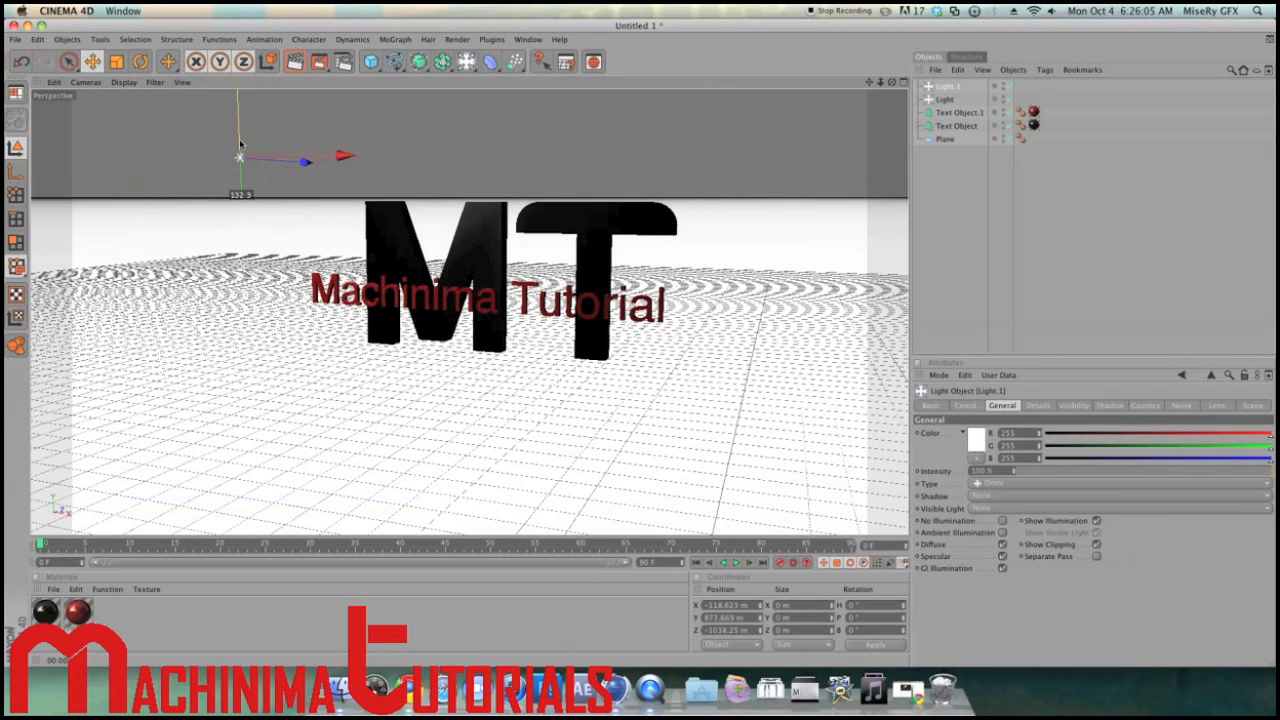
Add a third light and place it low in front of the text, about Y 250 m and Z -1181 m
click(467, 62)
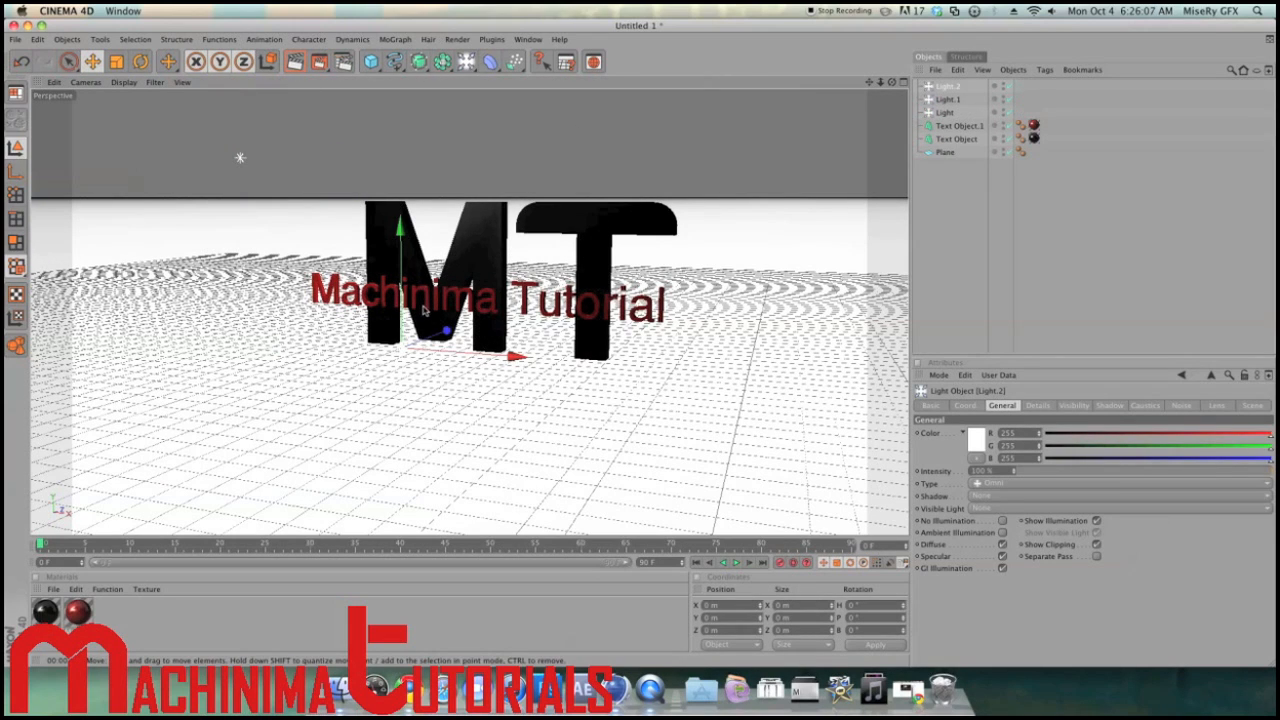
drag(400, 228, 400, 178)
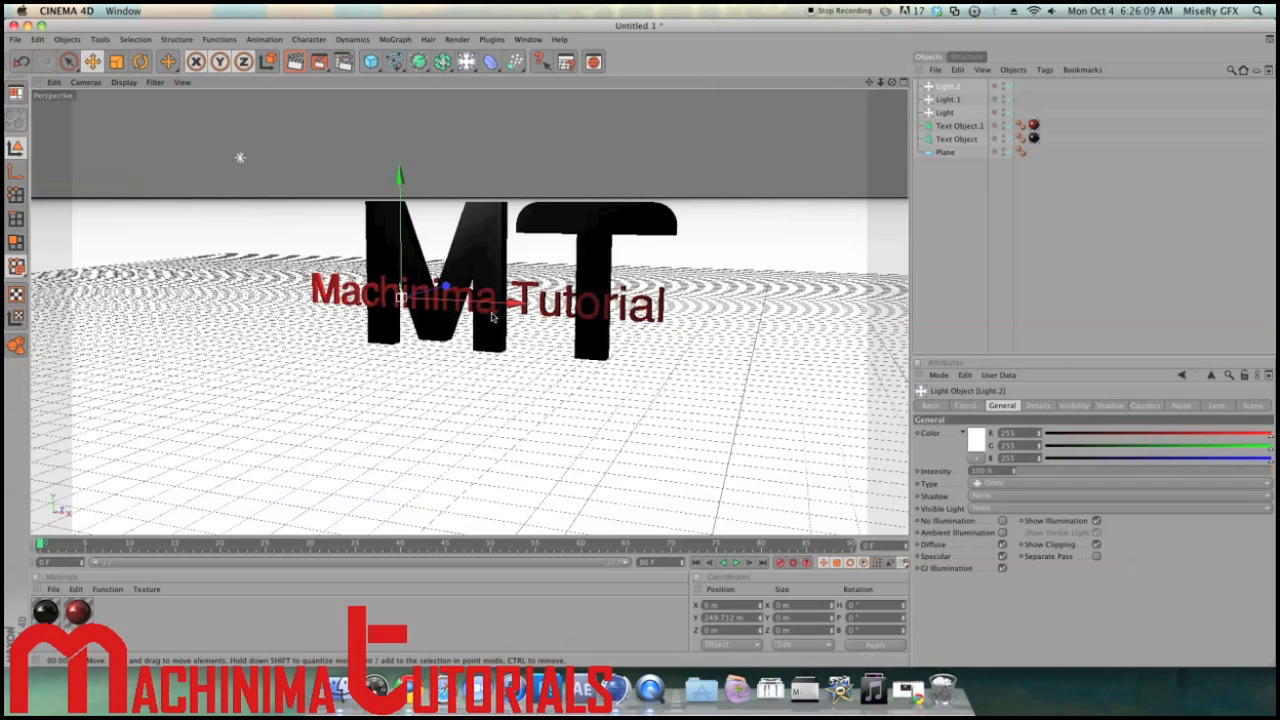
click(495, 298)
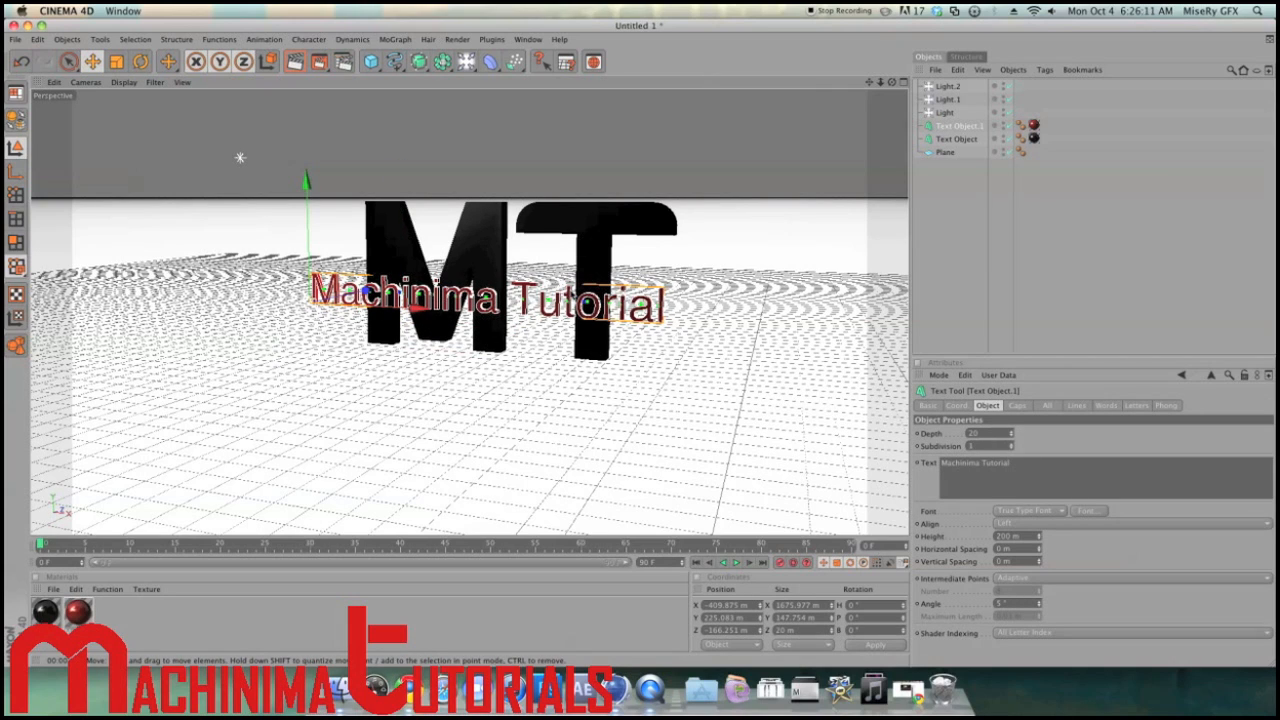
click(948, 99)
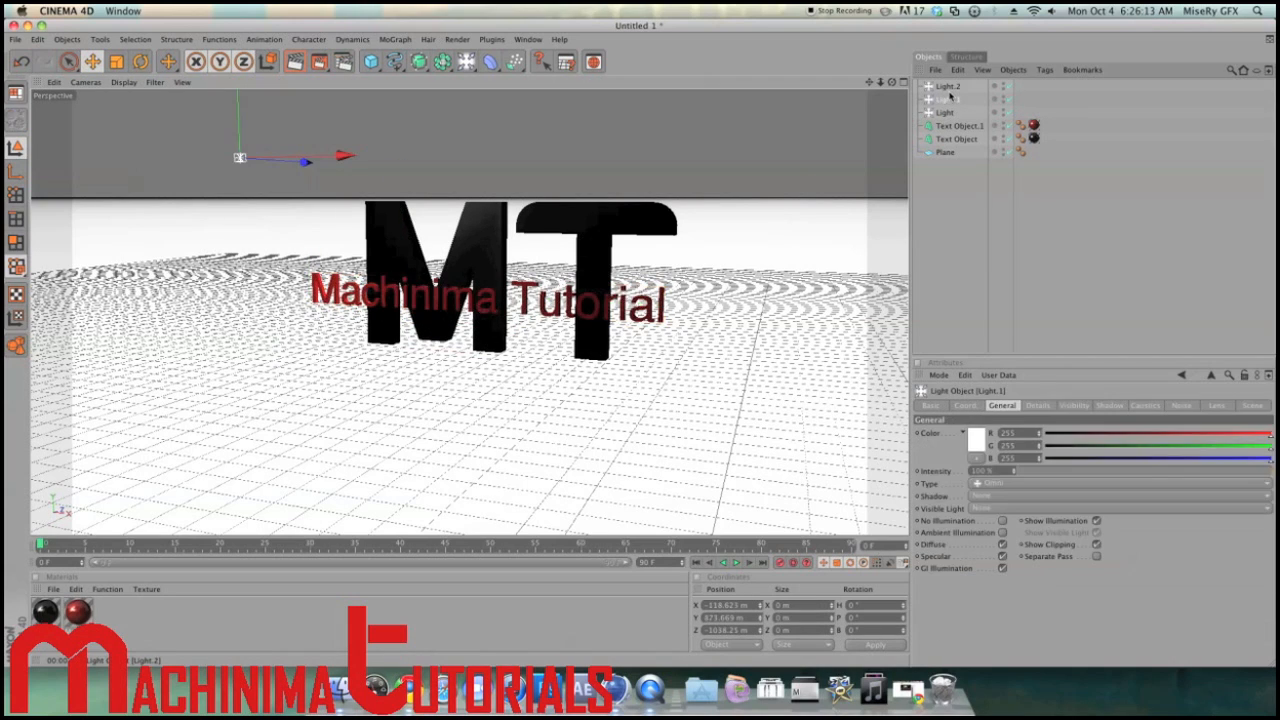
click(948, 87)
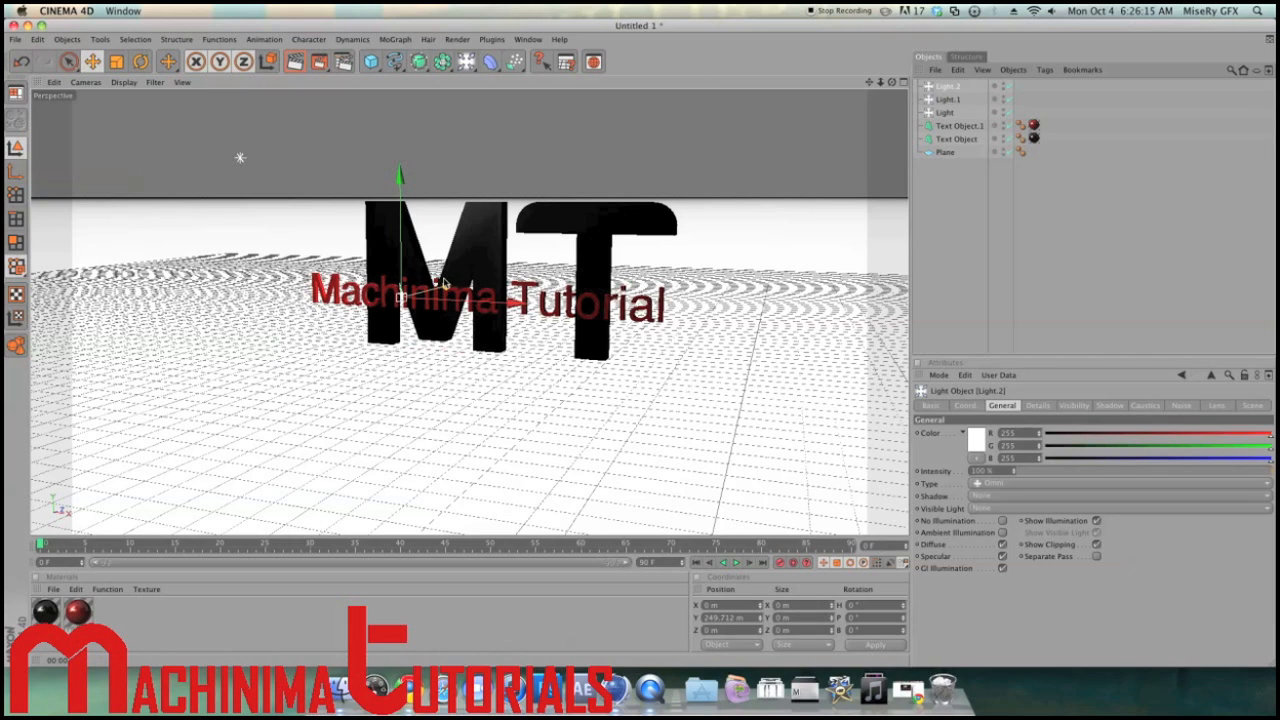
drag(438, 288, 314, 320)
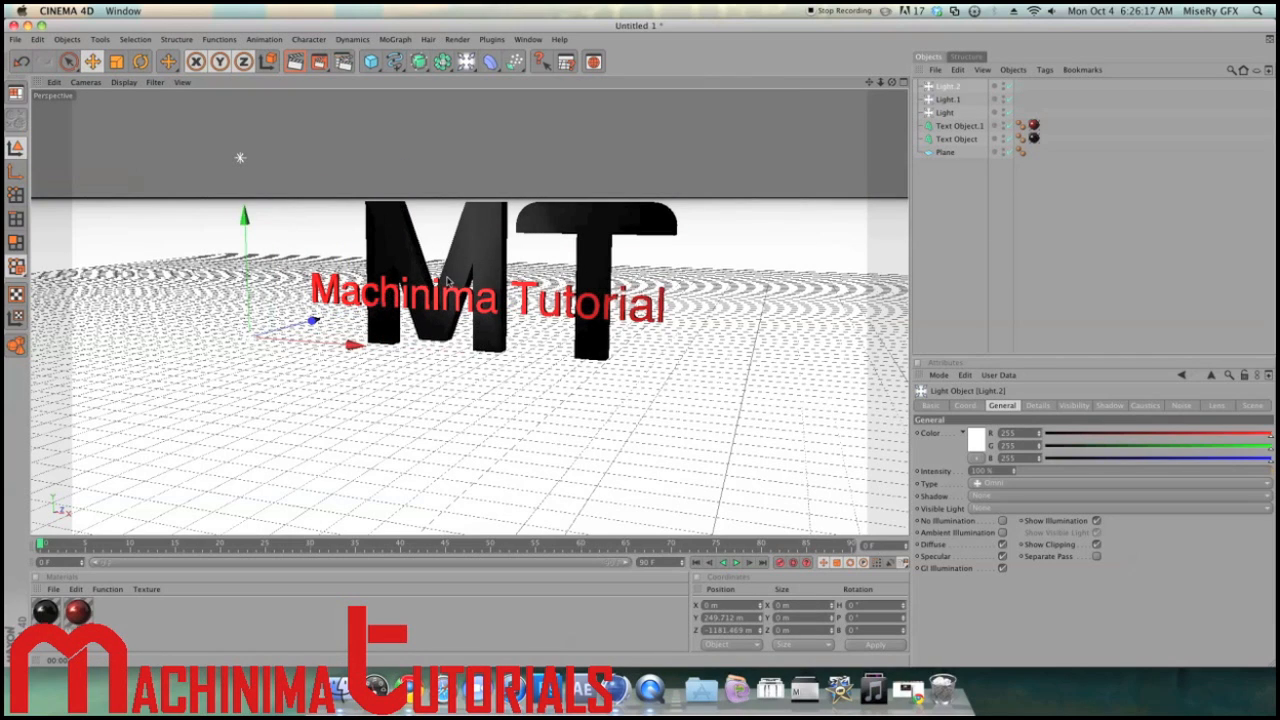
Render previews of the lit text from the current angle and from a more frontal angle
click(295, 61)
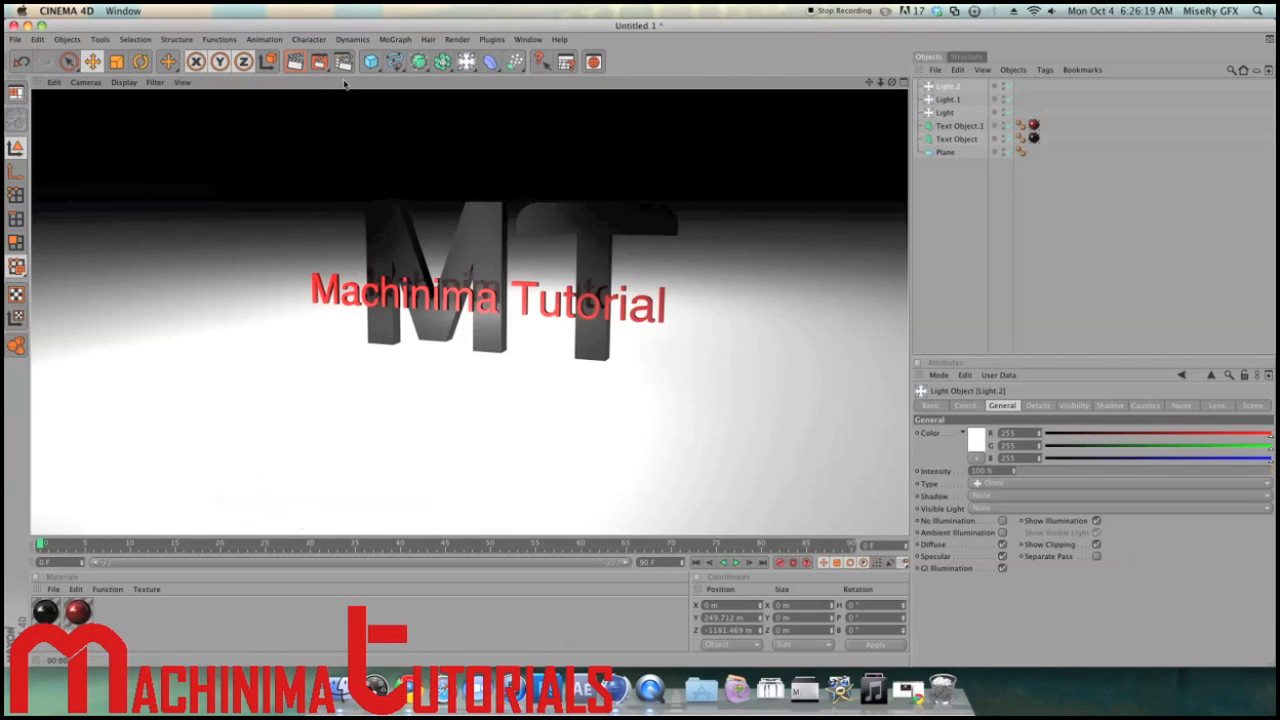
drag(890, 85, 868, 87)
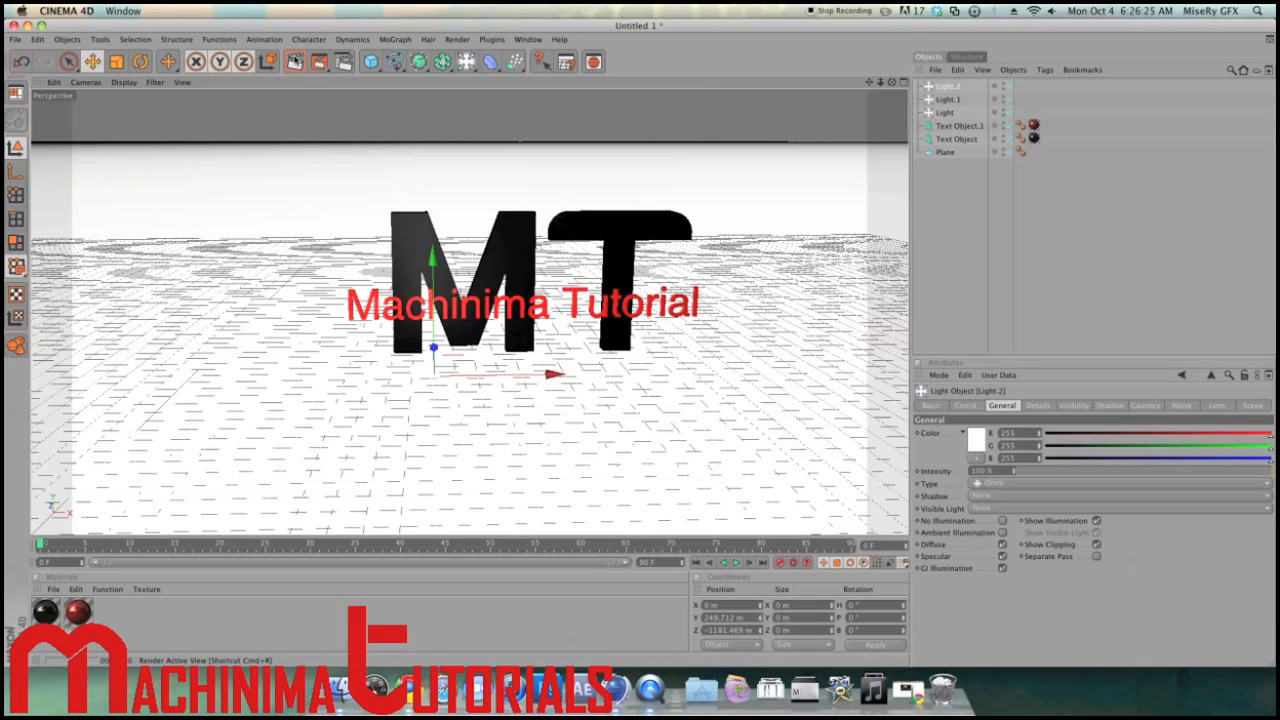
click(295, 61)
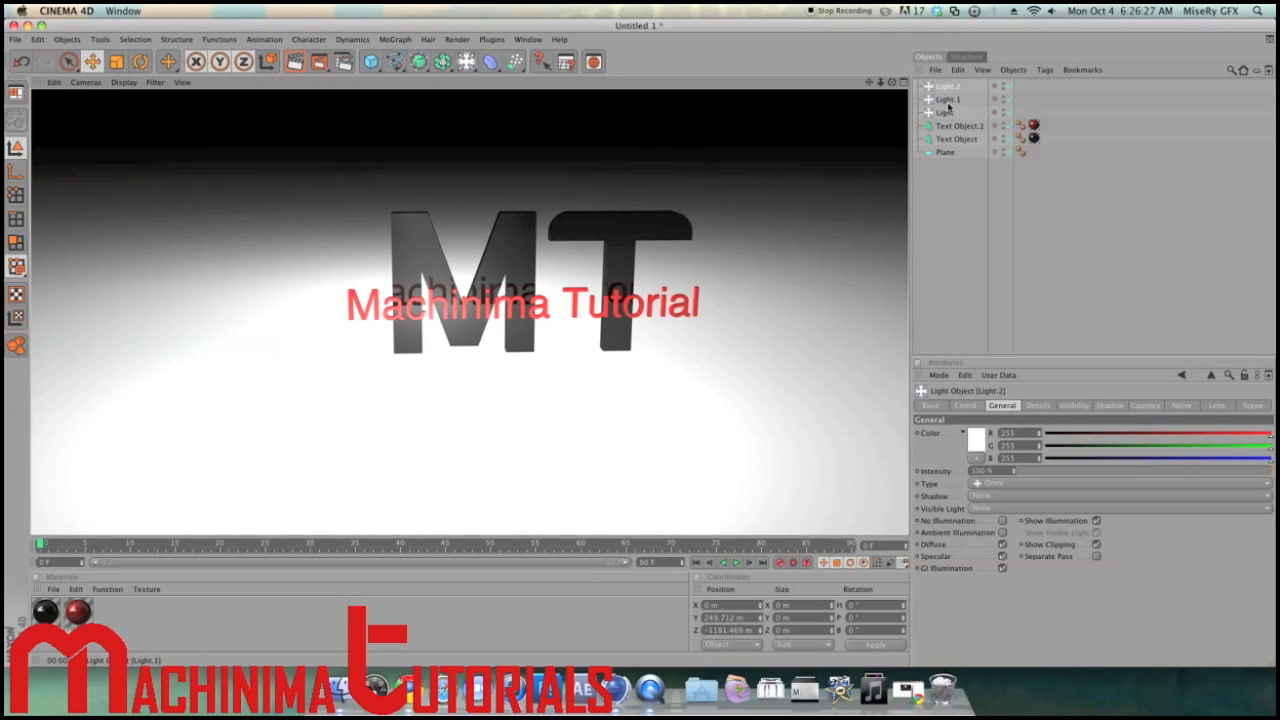
Delete the light behind the text and render the view to check the lighting
click(944, 112)
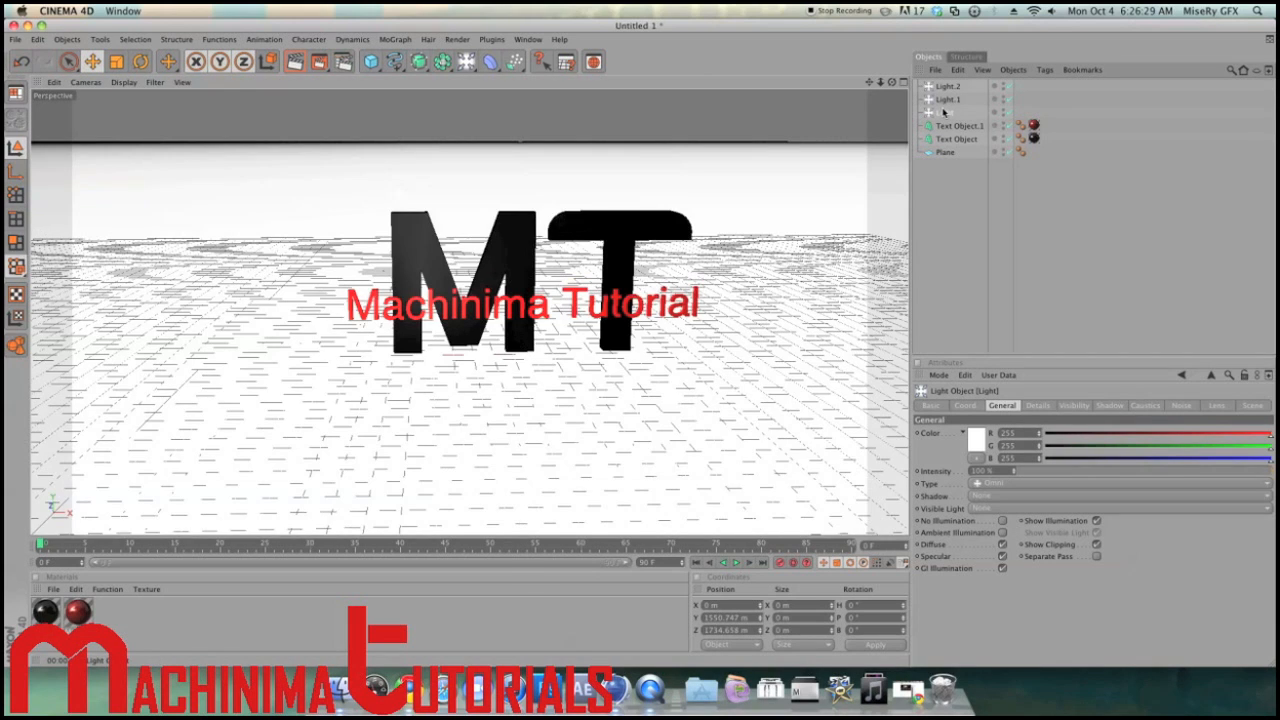
key(Delete)
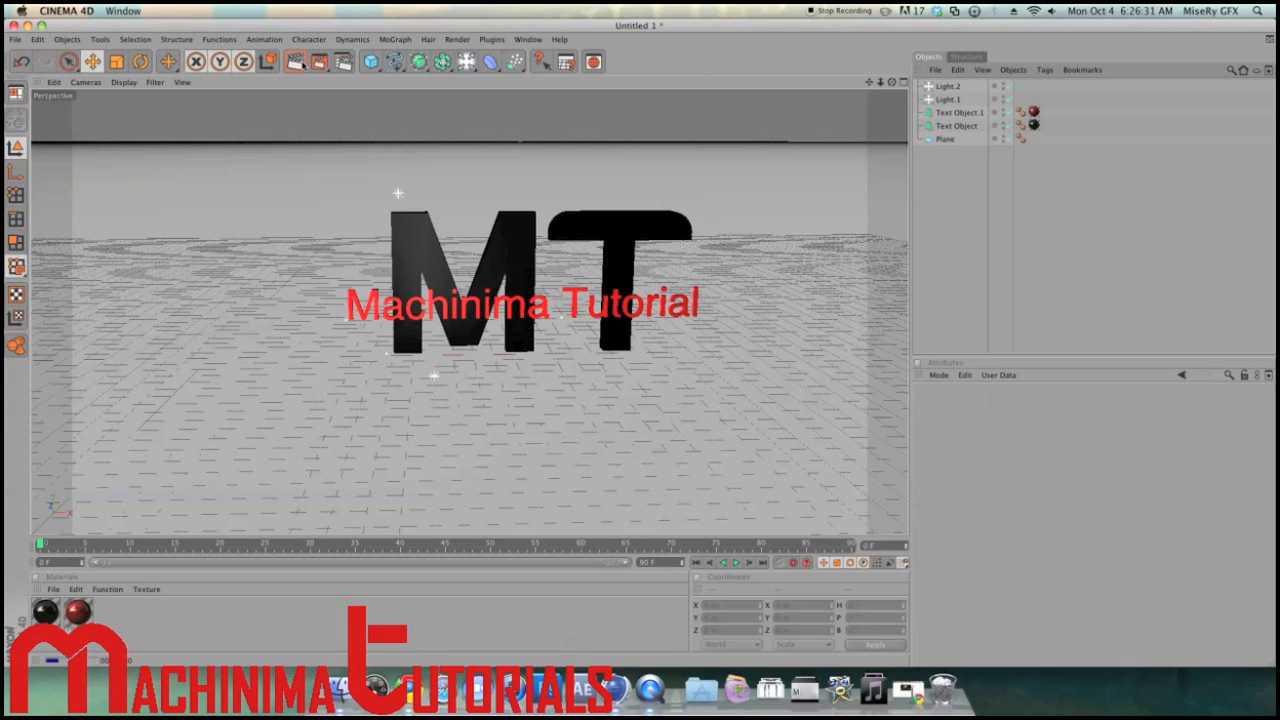
click(302, 64)
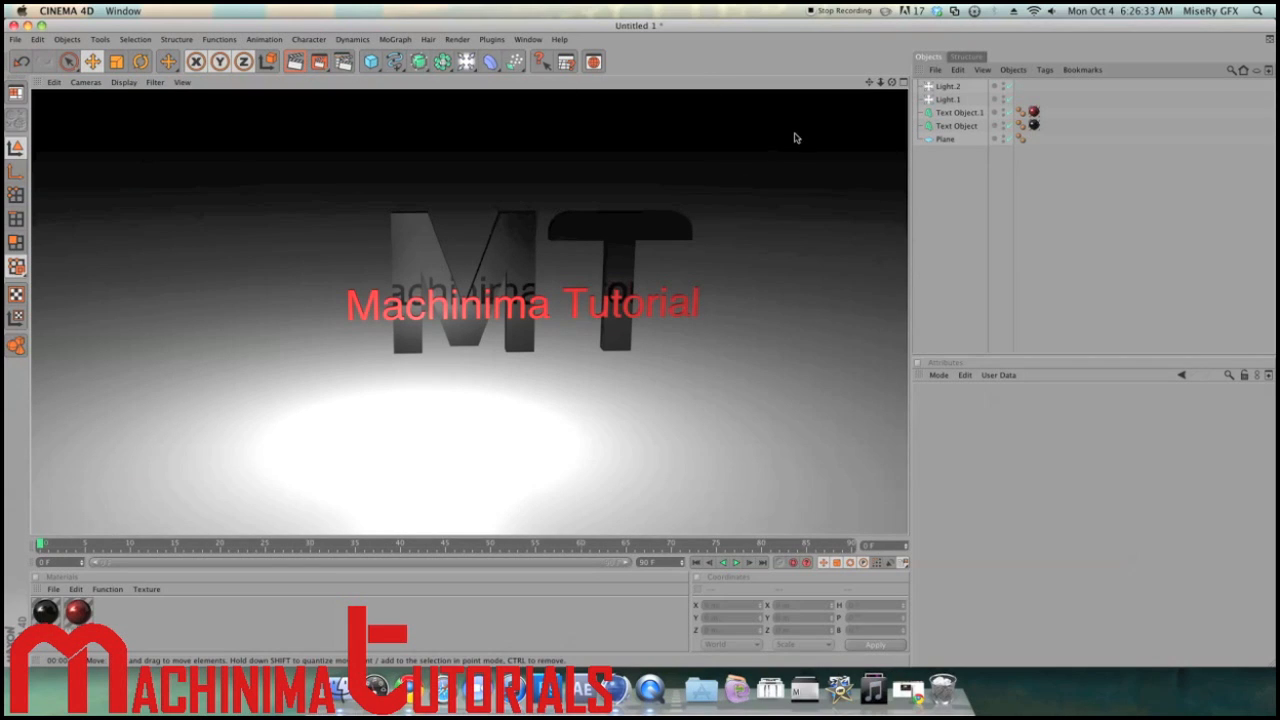
Shift the low front light sideways along the X axis to about X 479 m
click(520, 267)
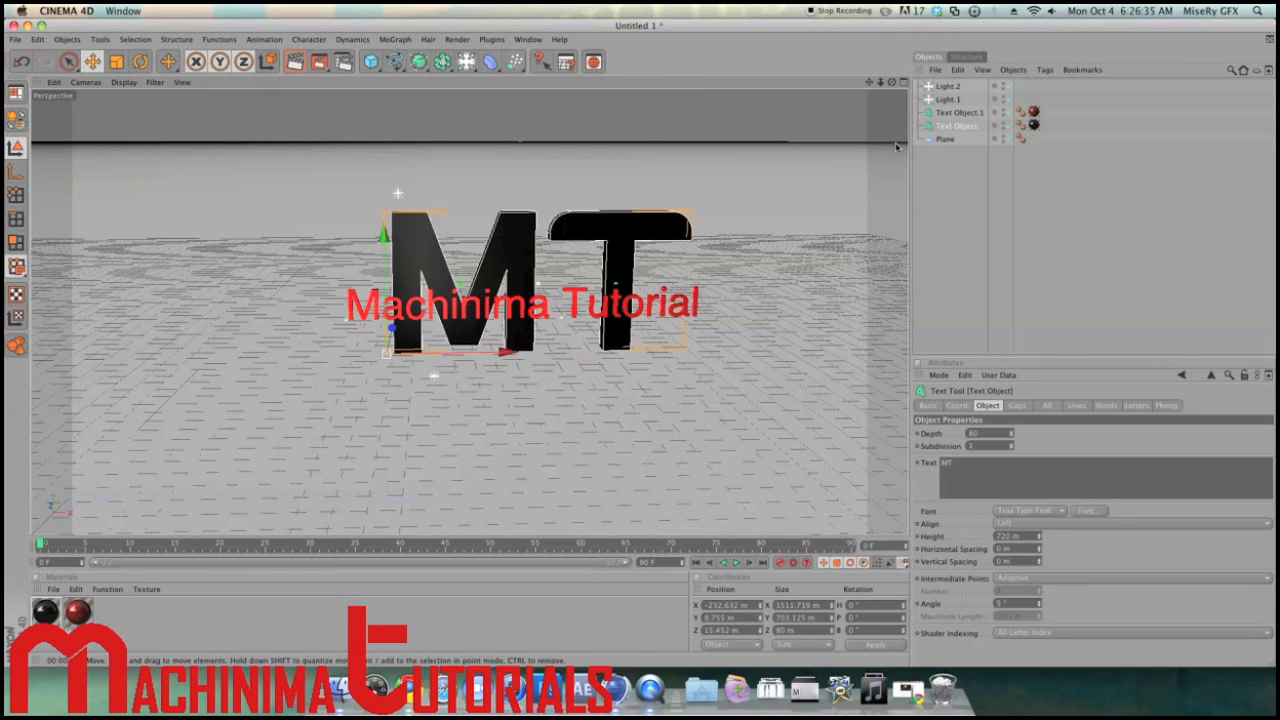
click(944, 86)
drag(543, 373, 681, 373)
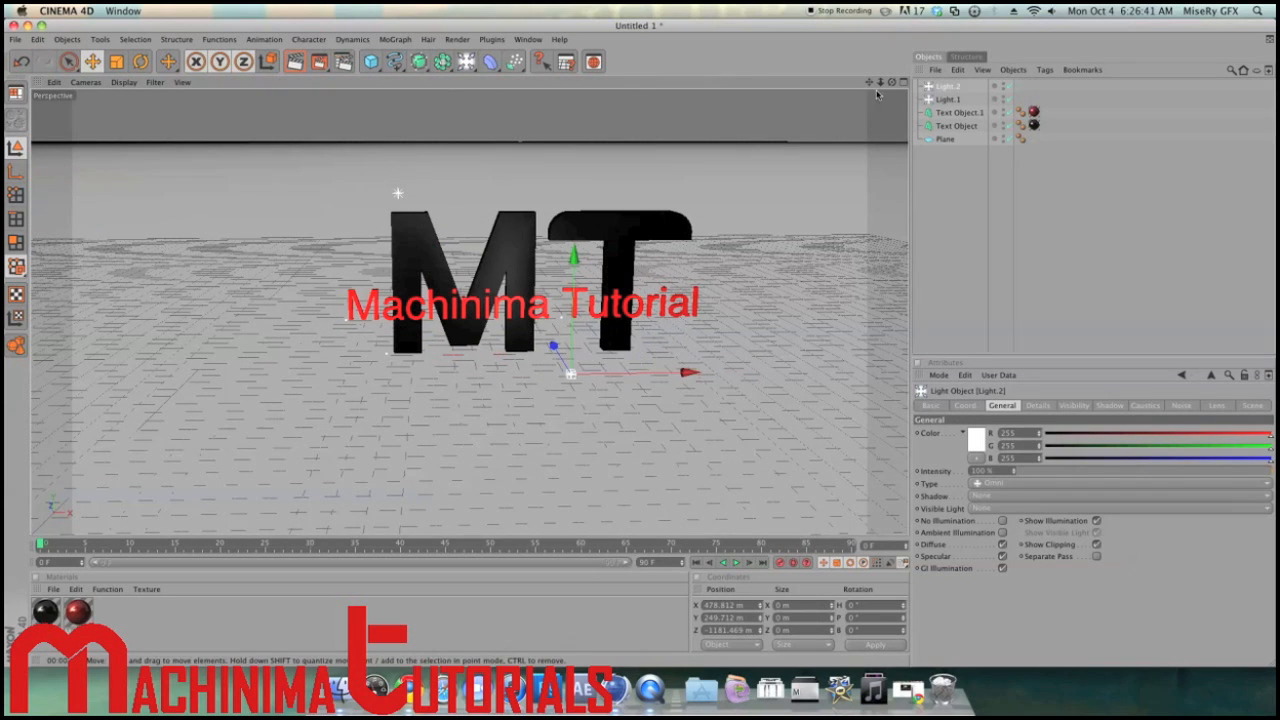
mouse_move(891, 83)
mouse_down()
mouse_move(985, 105)
mouse_move(850, 55)
mouse_move(885, 115)
mouse_move(940, 145)
mouse_move(975, 112)
mouse_move(970, 62)
mouse_move(962, 106)
mouse_move(855, 142)
mouse_move(795, 132)
mouse_move(970, 101)
mouse_move(925, 137)
mouse_move(874, 135)
mouse_move(870, 96)
mouse_up()
mouse_move(398, 201)
mouse_down()
mouse_move(394, 191)
mouse_move(514, 194)
mouse_move(540, 220)
mouse_move(390, 197)
mouse_up()
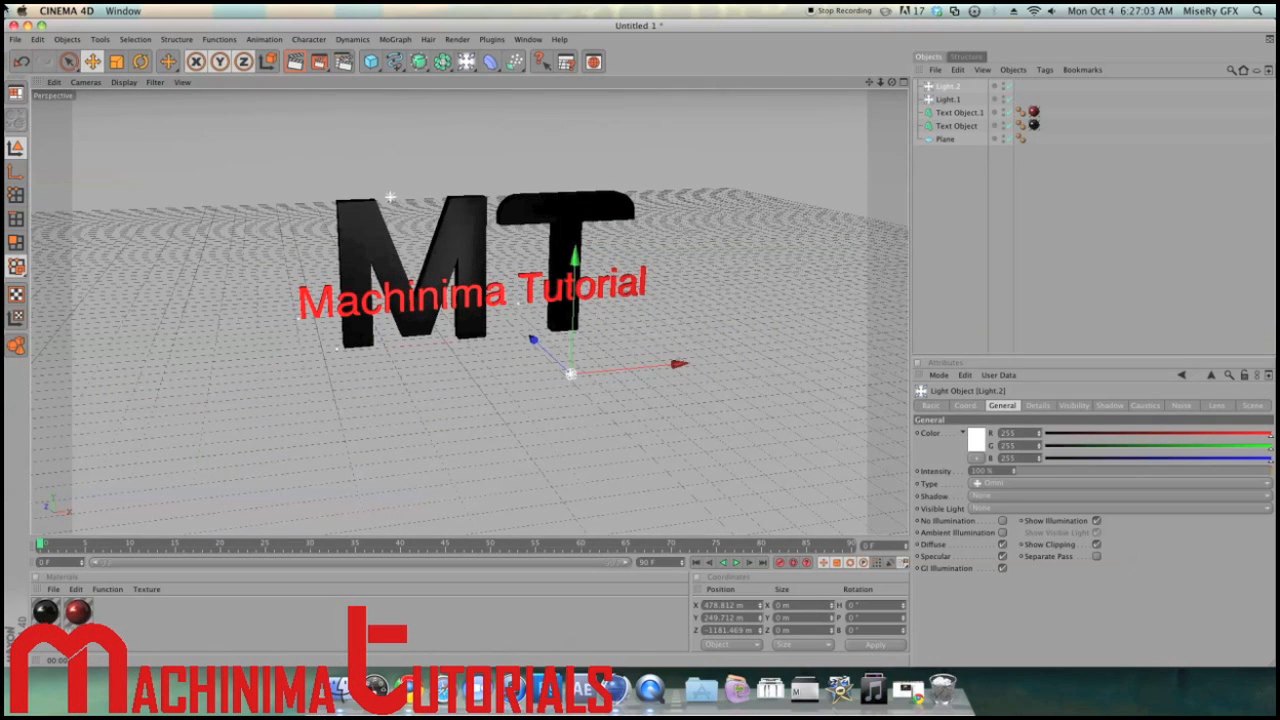
click(812, 10)
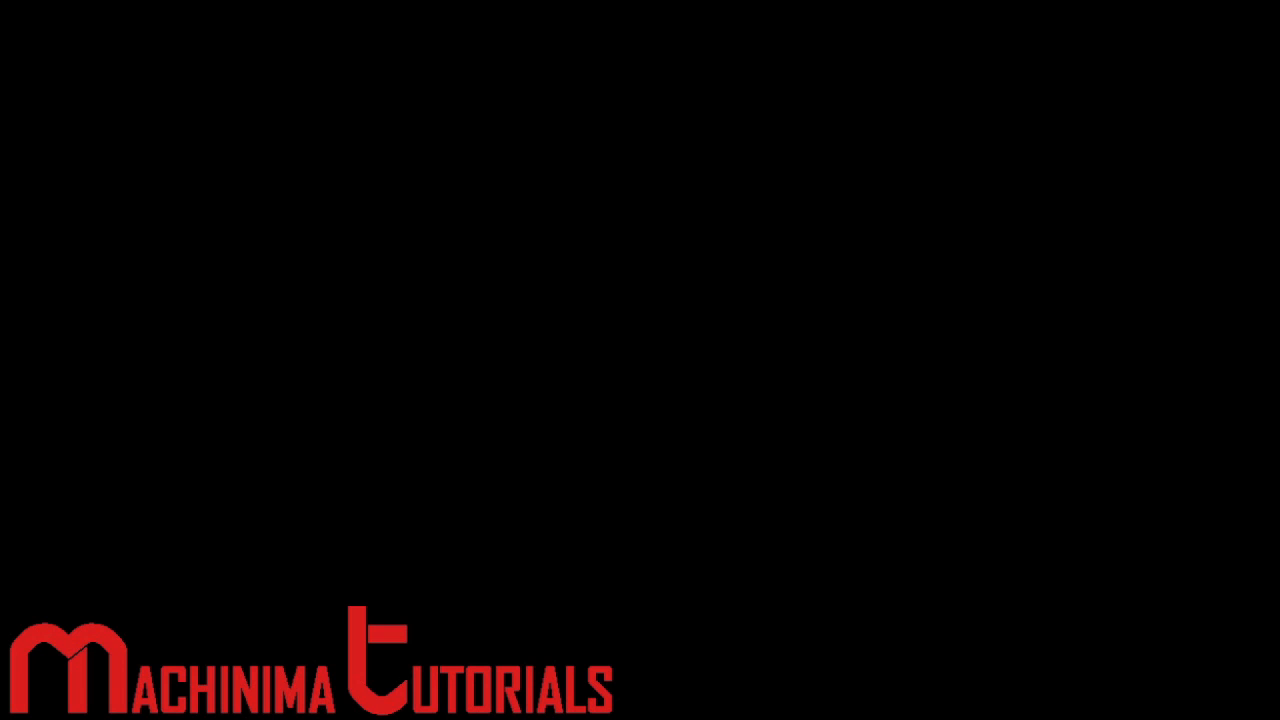